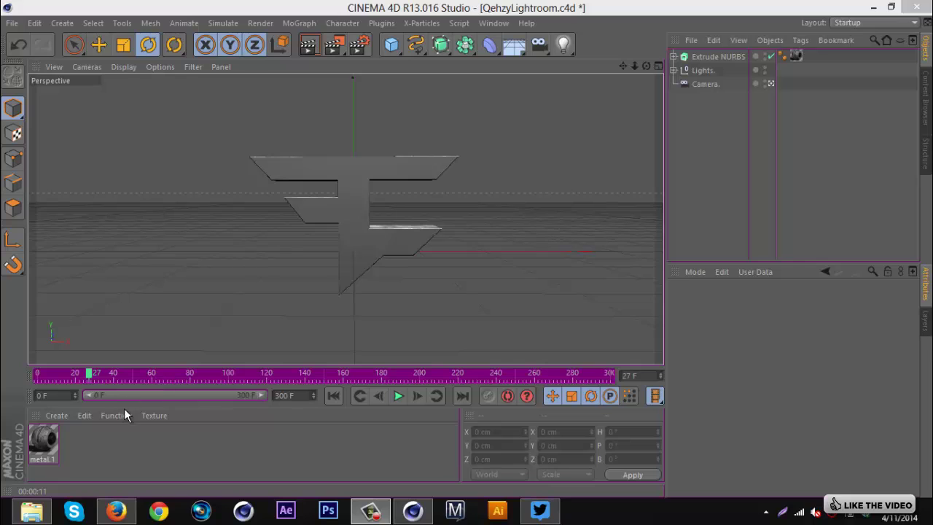
- Switch to Firefox to view the open YouTube channel page, and return to Cinema 4D
{"action": "left_click", "coordinate": [117, 512]}
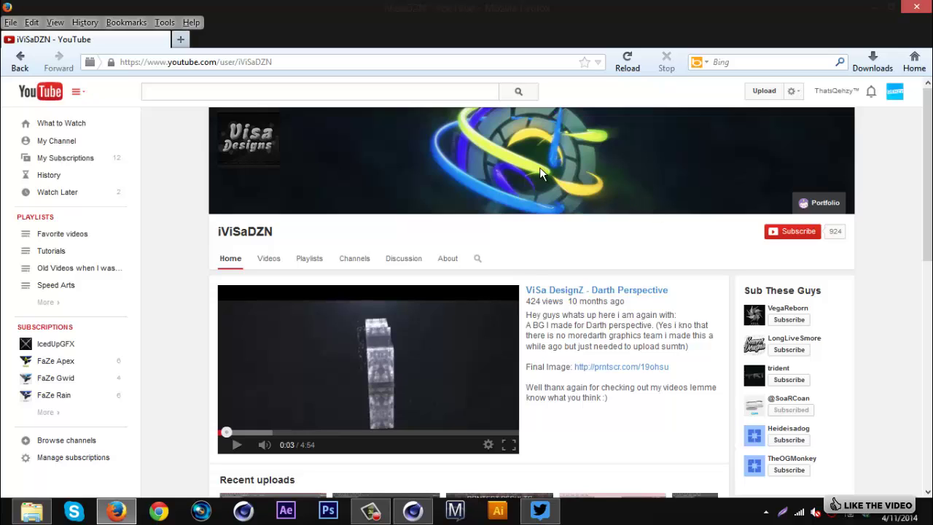
{"action": "left_click", "coordinate": [412, 510]}
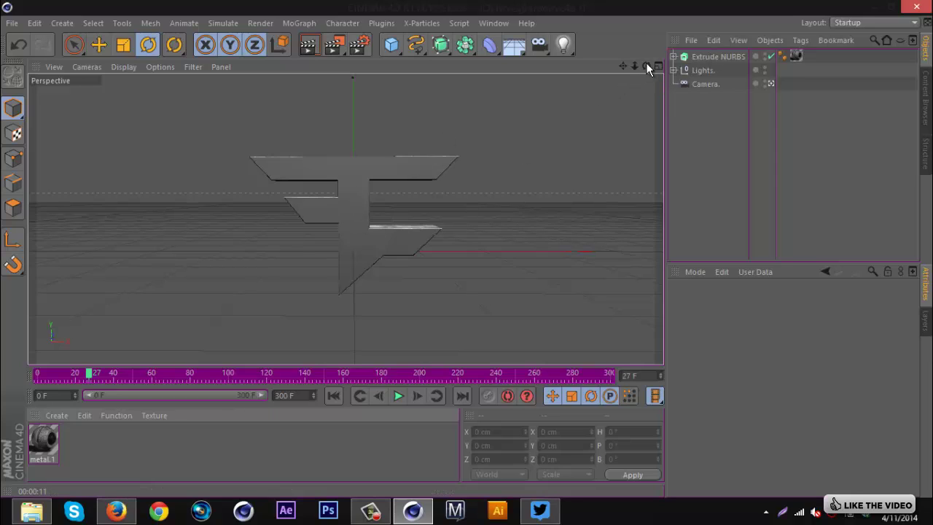
- Review the Extrude NURBS object's caps and object properties, and deselect it
{"action": "left_click", "coordinate": [717, 56]}
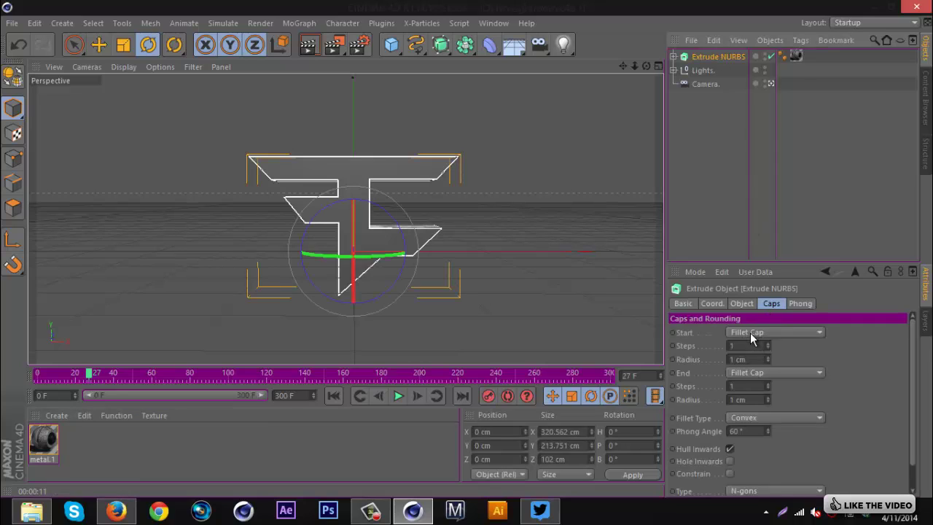
{"action": "left_click", "coordinate": [742, 304]}
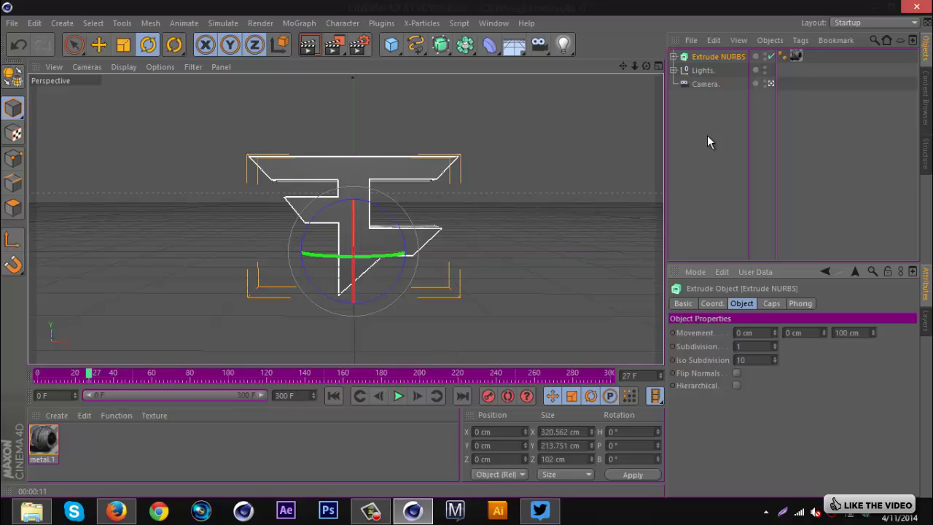
{"action": "left_click", "coordinate": [728, 147]}
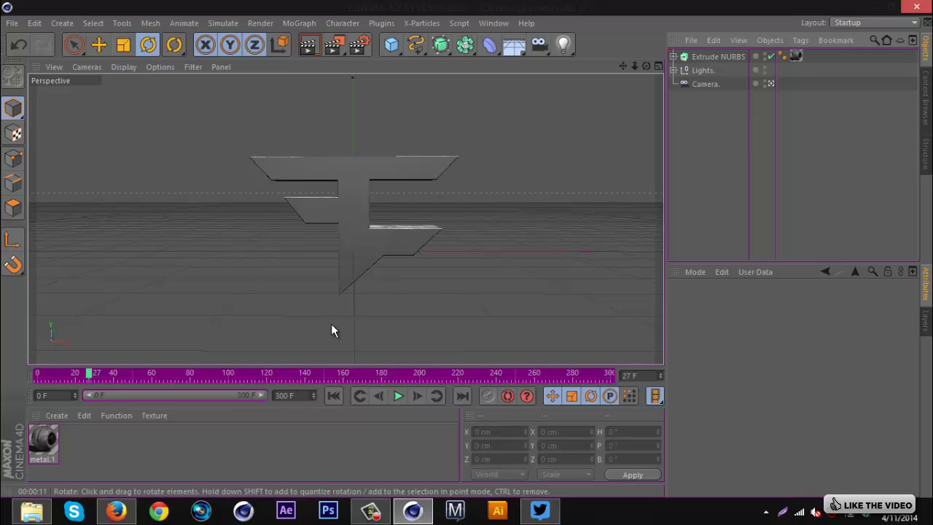
- Open the MMG - Motion Drop 1.1 preset library in the Content Browser
{"action": "left_click", "coordinate": [921, 106]}
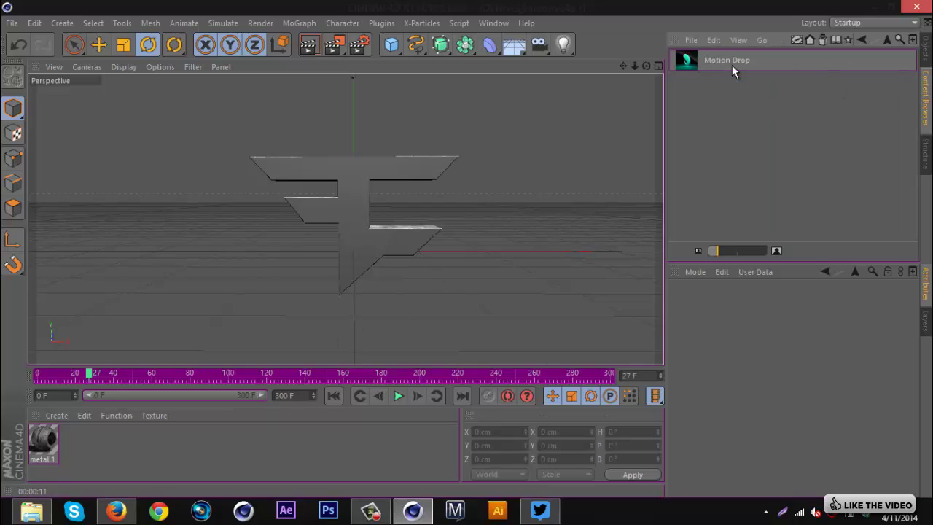
{"action": "left_click", "coordinate": [886, 41]}
{"action": "left_click", "coordinate": [886, 40]}
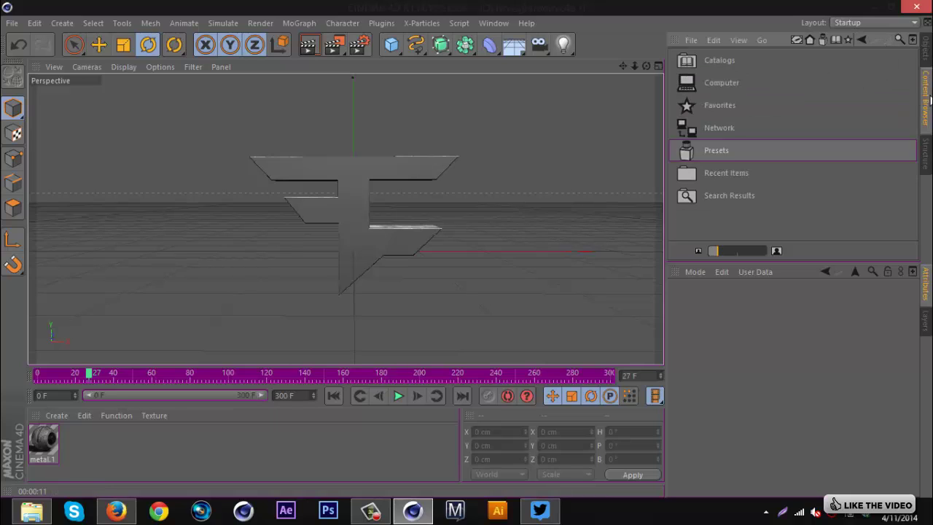
{"action": "double_click", "coordinate": [733, 151]}
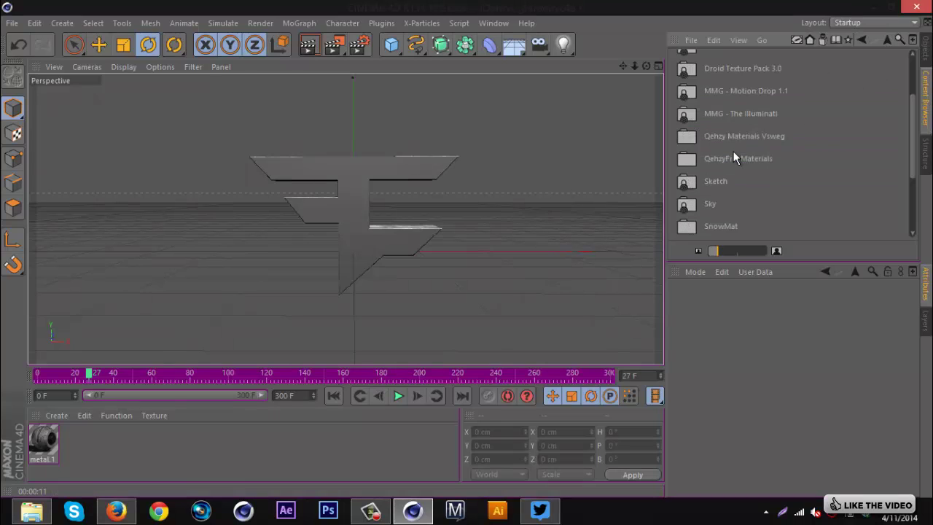
{"action": "double_click", "coordinate": [743, 91]}
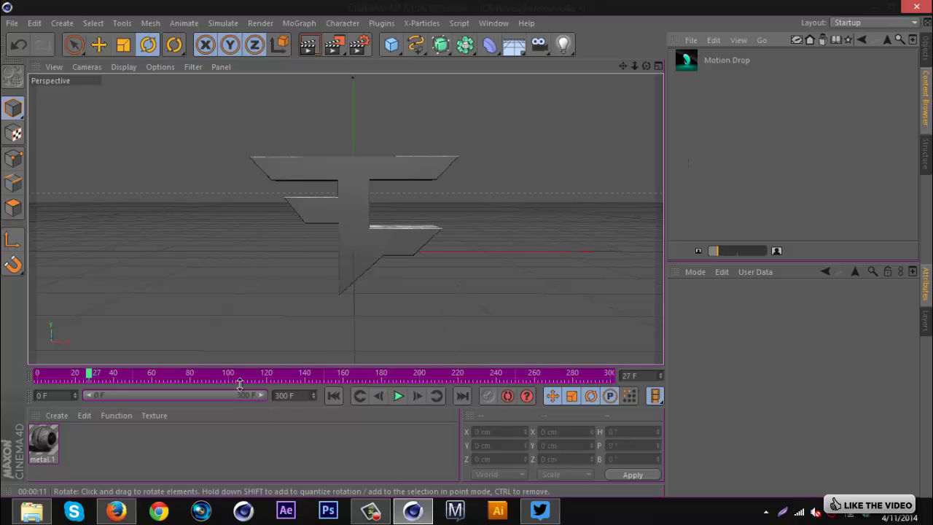
- Locate mmg - motion drop 1.1.lib4d in MAXON > Cinema 4D R13 > library > browser on the desktop, and close File Explorer
{"action": "left_click", "coordinate": [32, 510]}
{"action": "left_click", "coordinate": [133, 127]}
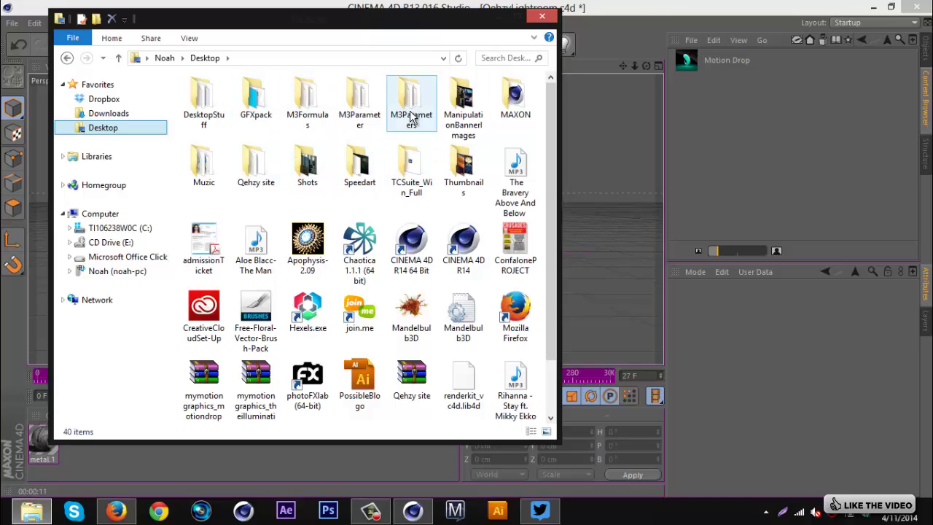
{"action": "double_click", "coordinate": [513, 108]}
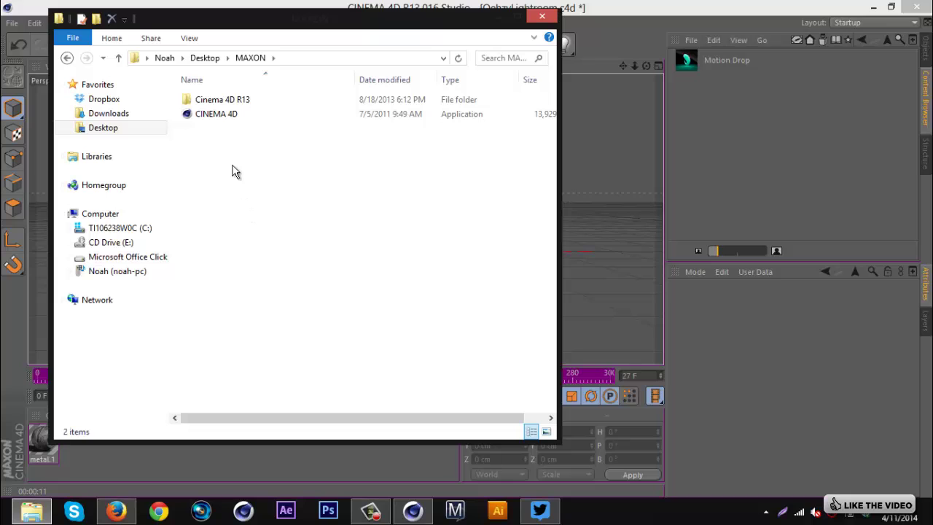
{"action": "double_click", "coordinate": [224, 103]}
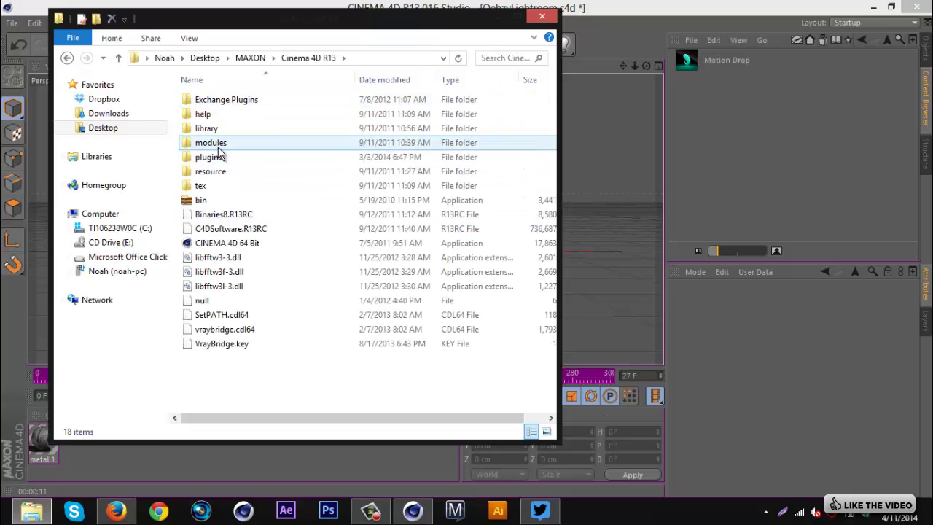
{"action": "double_click", "coordinate": [215, 130]}
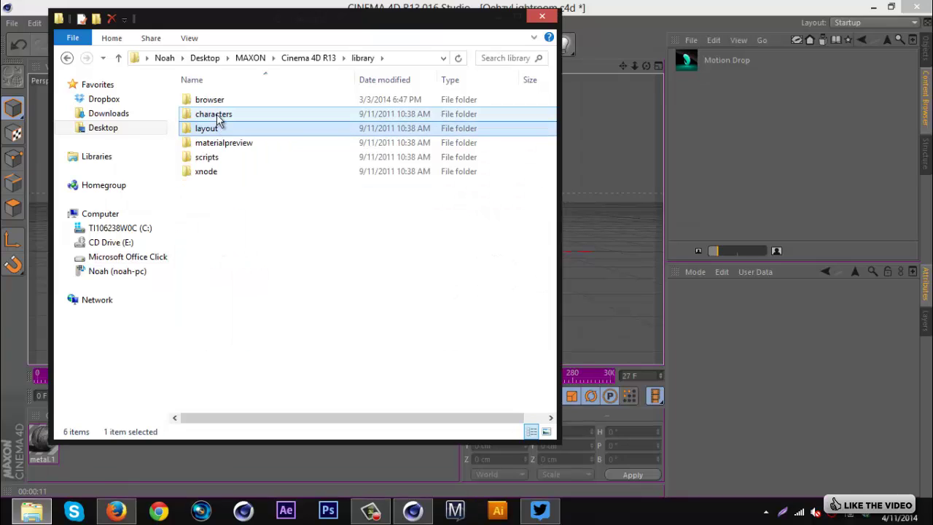
{"action": "double_click", "coordinate": [218, 102]}
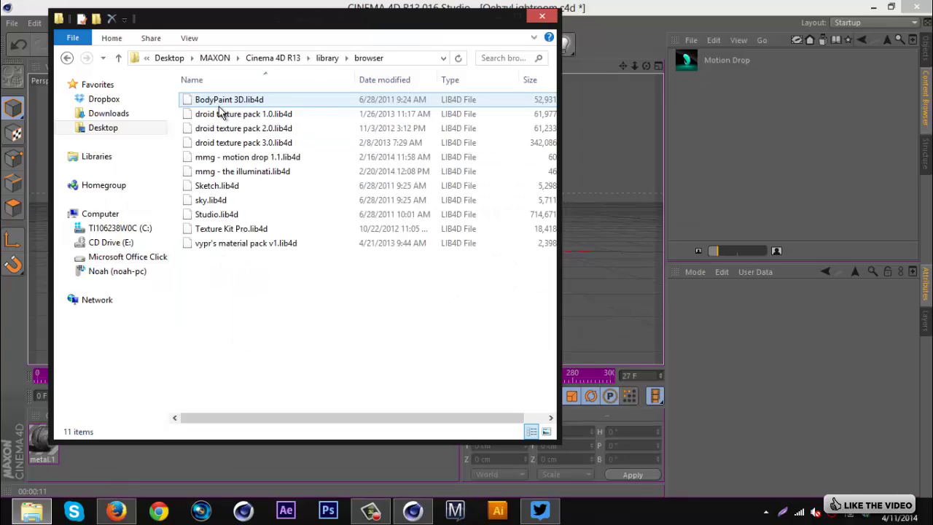
{"action": "left_click", "coordinate": [233, 165]}
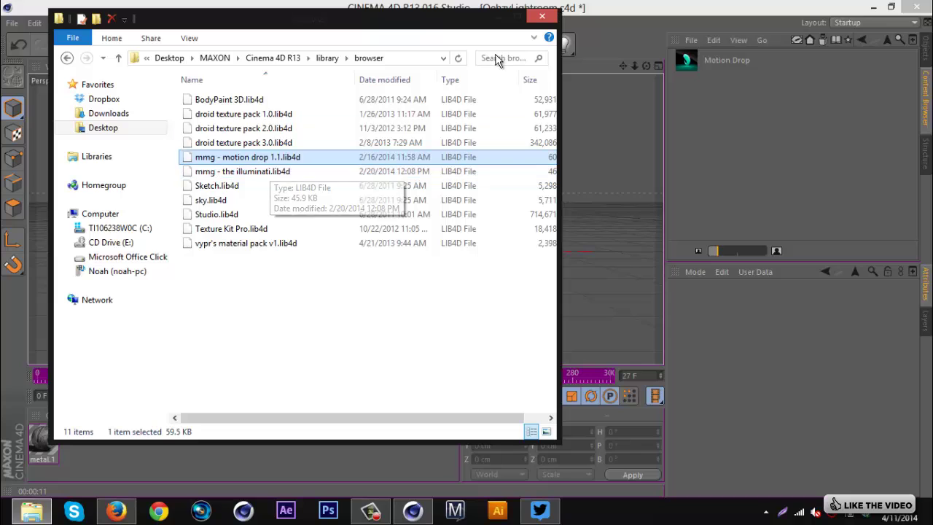
{"action": "left_click", "coordinate": [542, 15]}
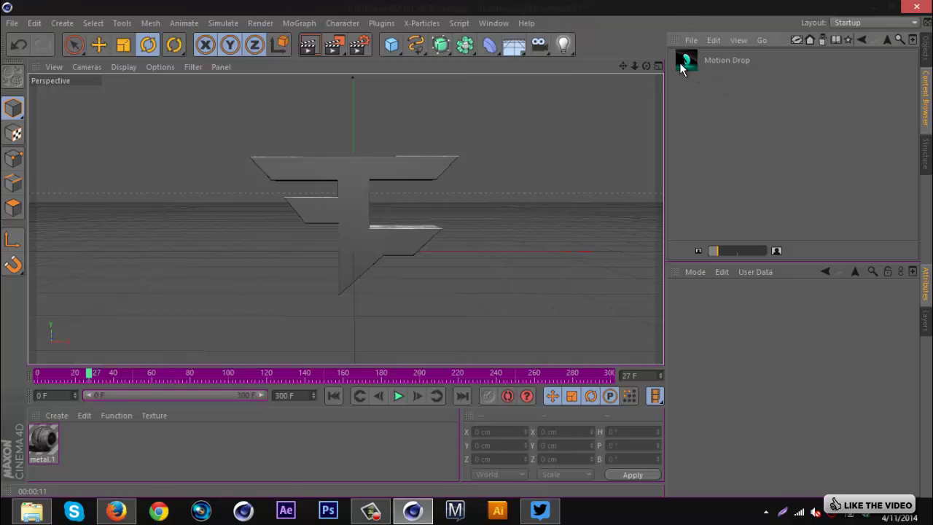
- Add the Motion Drop preset to the scene and show it in the object list
{"action": "left_click_drag", "start_coordinate": [687, 64], "coordinate": [464, 186]}
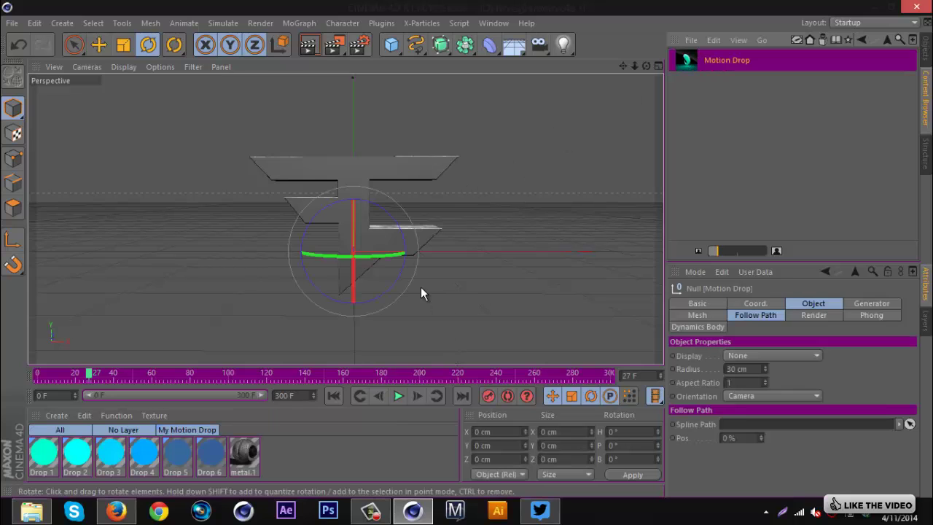
{"action": "left_click", "coordinate": [926, 54]}
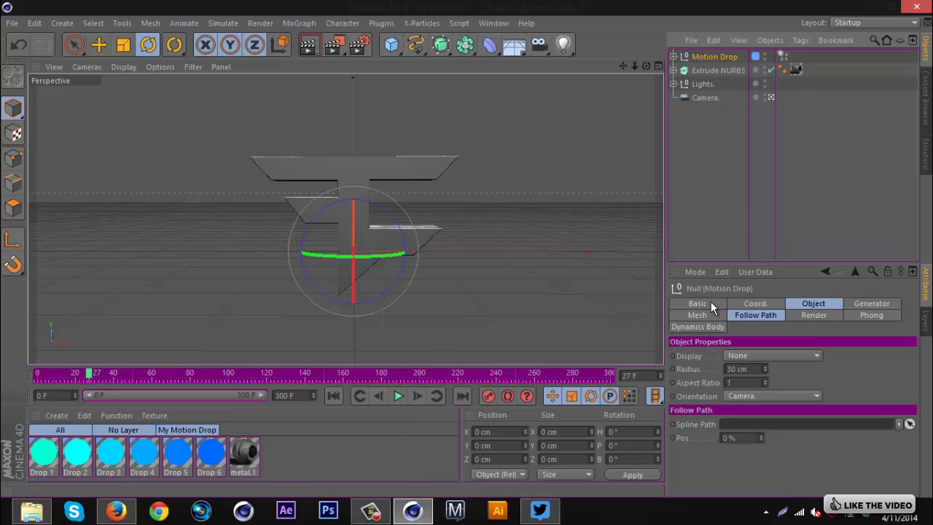
- Review the Motion Drop's basic, coordinate, object and generator settings, and expand its Drops options
{"action": "left_click", "coordinate": [820, 304]}
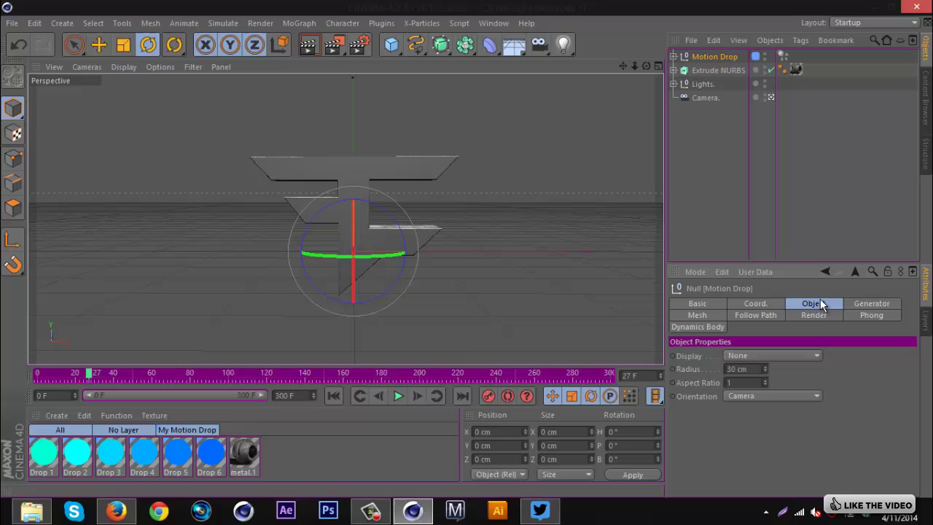
{"action": "left_click", "coordinate": [692, 304]}
{"action": "left_click", "coordinate": [752, 304]}
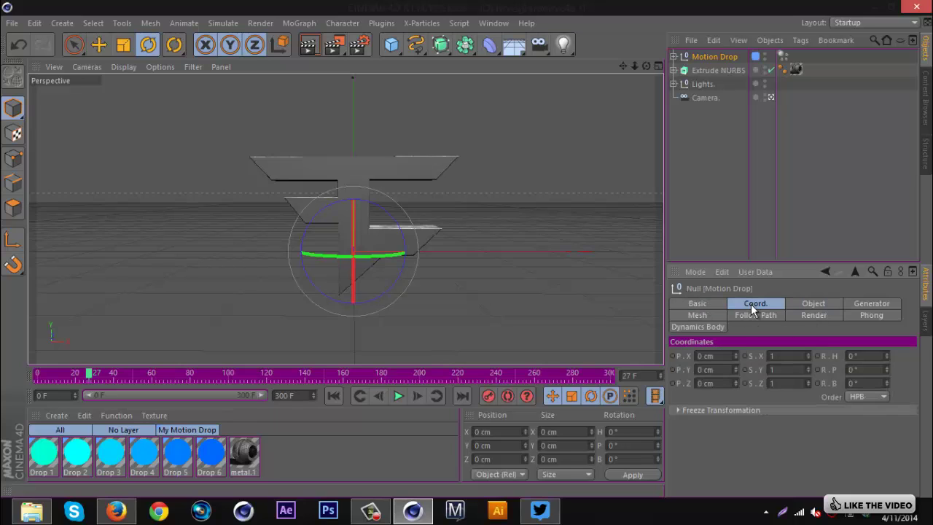
{"action": "left_click", "coordinate": [802, 306]}
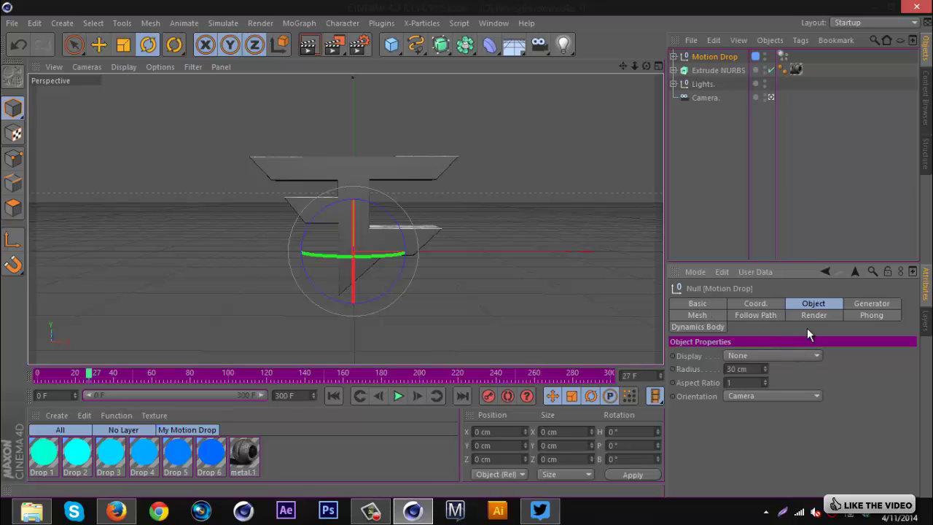
{"action": "left_click", "coordinate": [867, 304]}
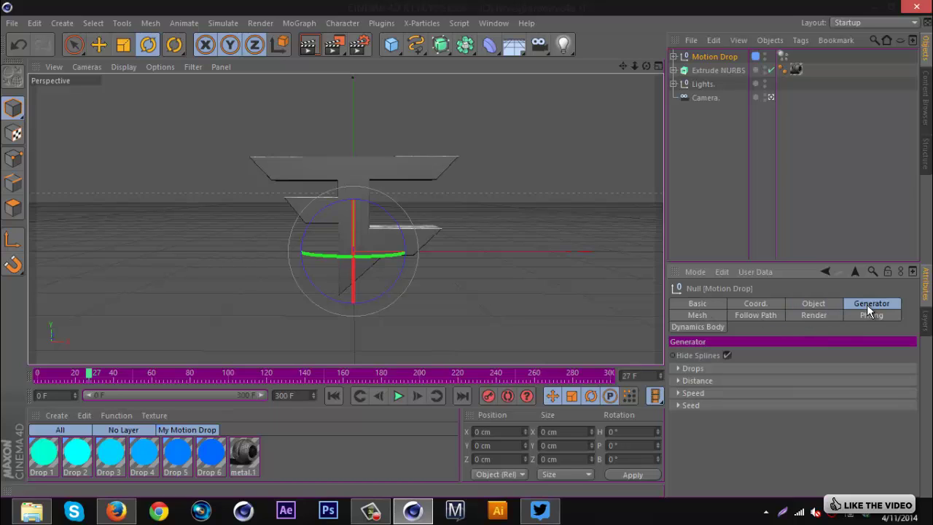
{"action": "left_click", "coordinate": [678, 368]}
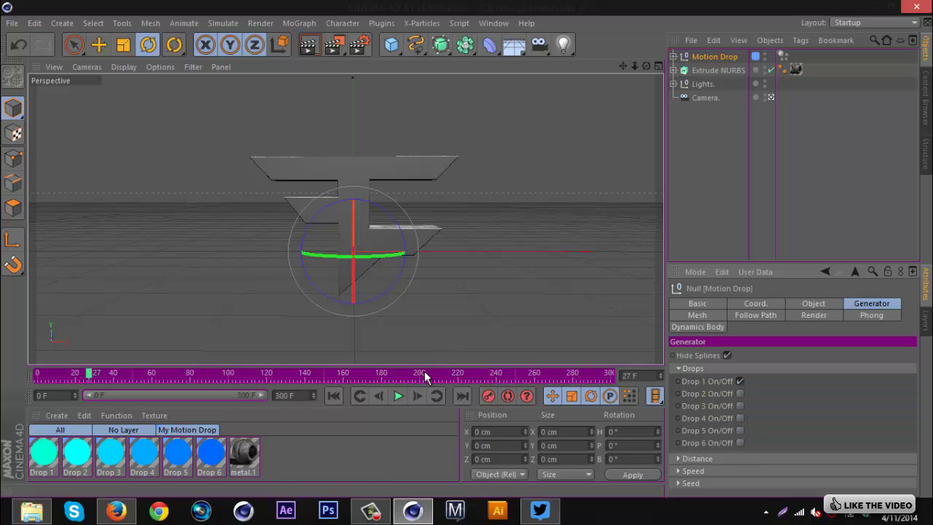
- Preview the Motion Drop animation in the viewport and stop it at frame 193
{"action": "left_click", "coordinate": [398, 395]}
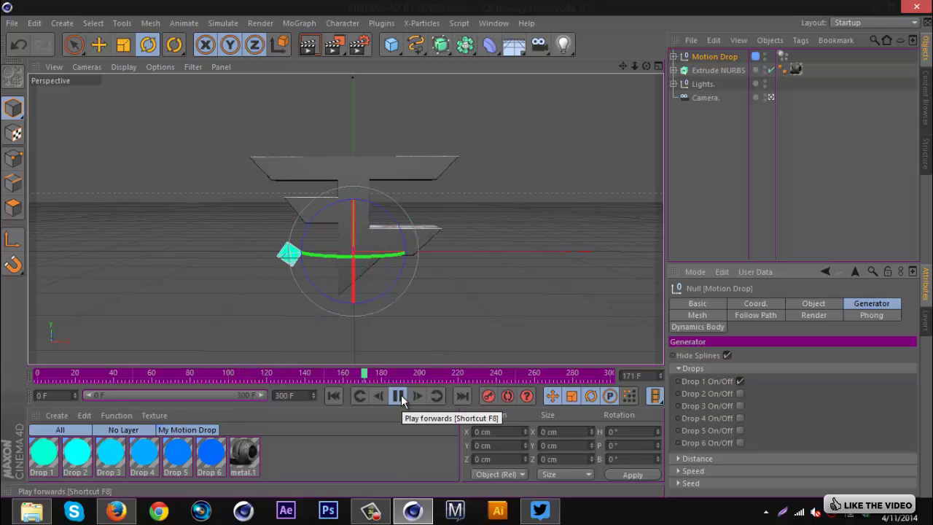
{"action": "left_click", "coordinate": [400, 394]}
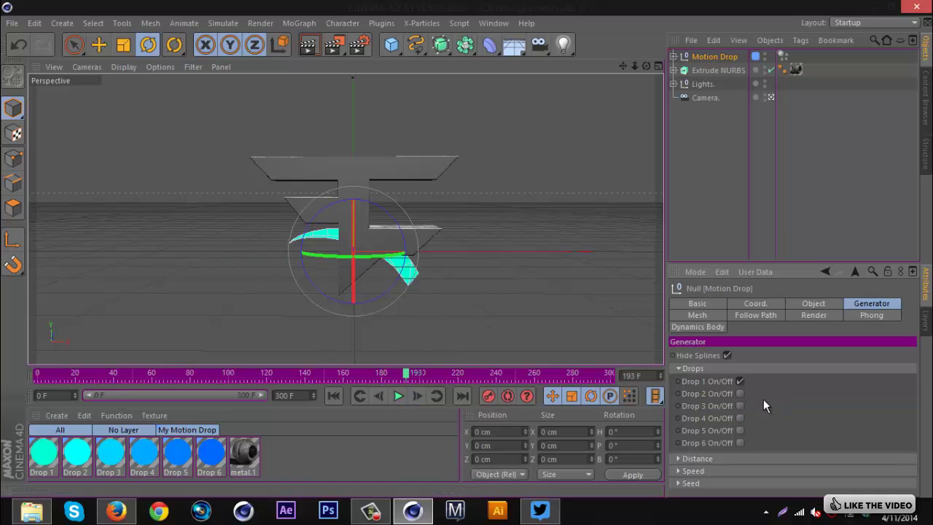
- Try Drop 2, Drop 3 and Drop 4 of the Motion Drop, and switch them back off so only Drop 1 is enabled
{"action": "left_click", "coordinate": [739, 393]}
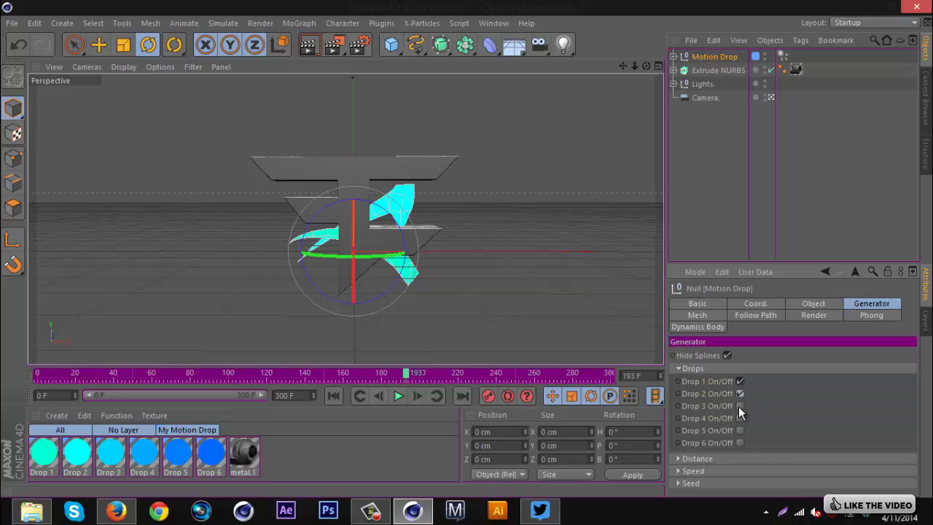
{"action": "left_click", "coordinate": [739, 406]}
{"action": "left_click", "coordinate": [739, 418]}
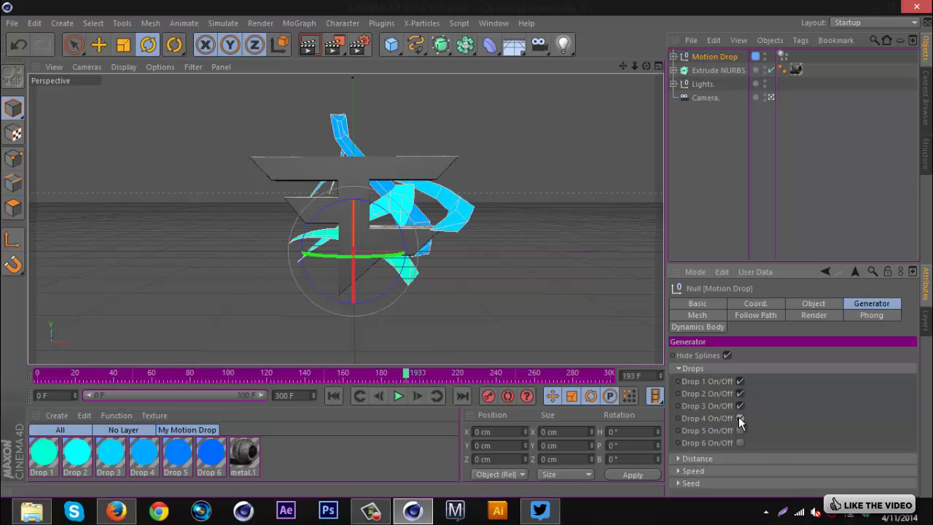
{"action": "left_click", "coordinate": [740, 418]}
{"action": "left_click", "coordinate": [739, 405]}
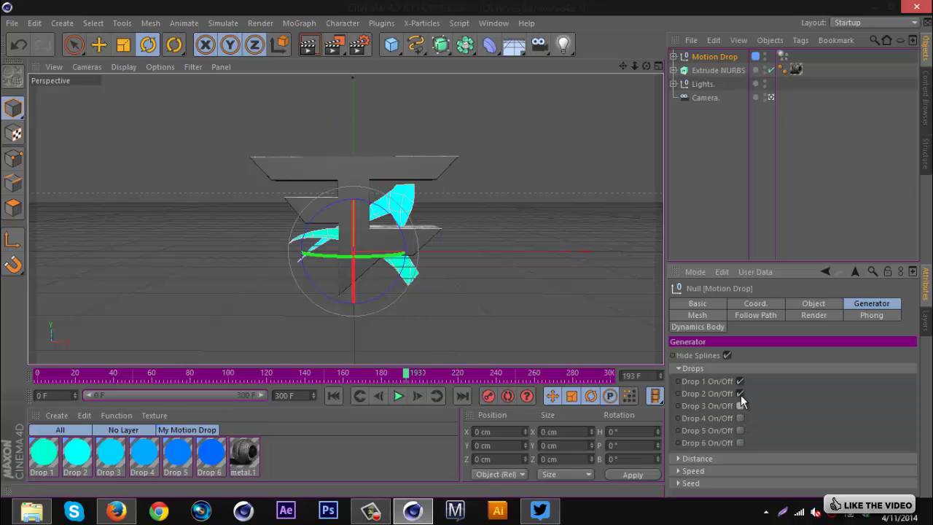
{"action": "left_click", "coordinate": [740, 394]}
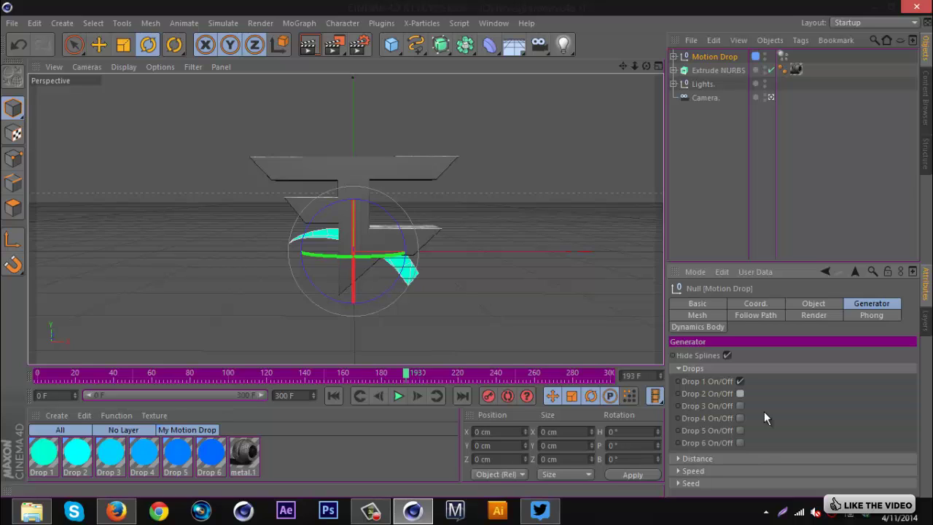
{"action": "left_click", "coordinate": [739, 393]}
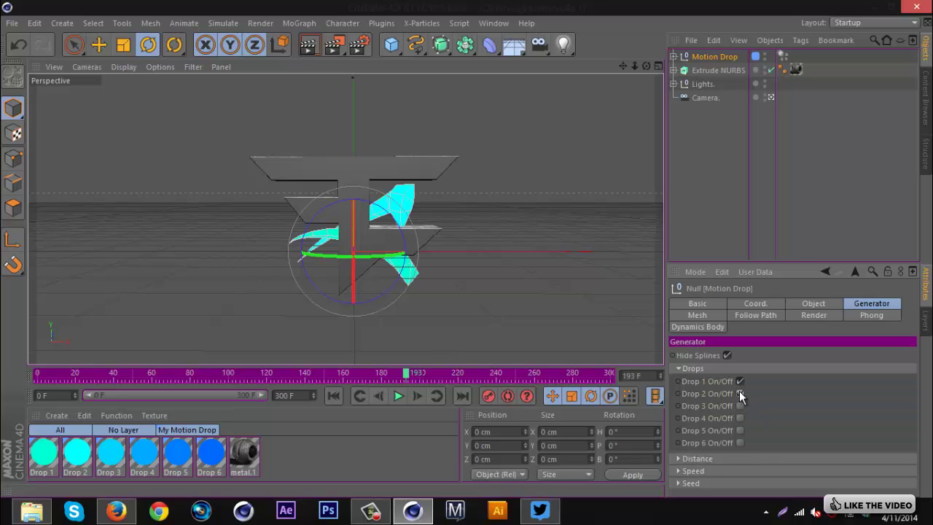
{"action": "left_click", "coordinate": [740, 393]}
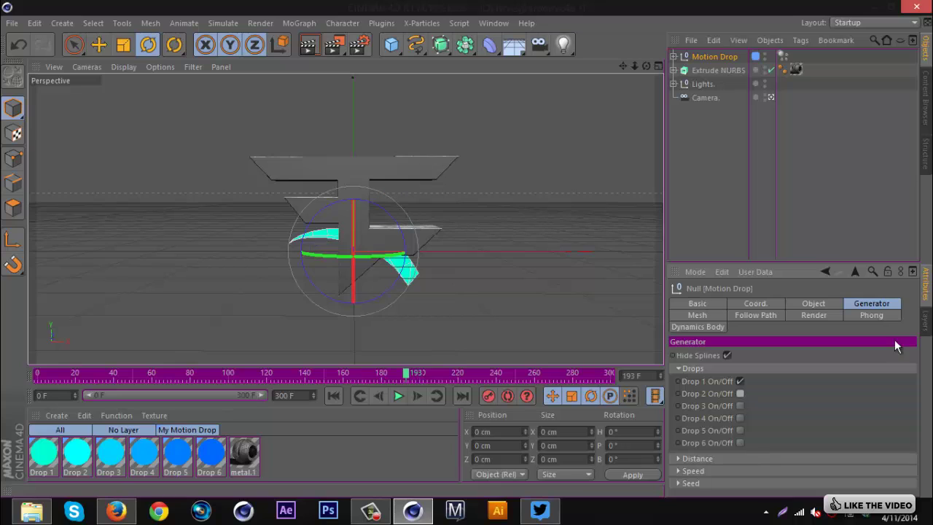
- Set the Motion Drop's mesh radius to 12.2 cm and its tail to 33 cm
{"action": "left_click", "coordinate": [703, 317]}
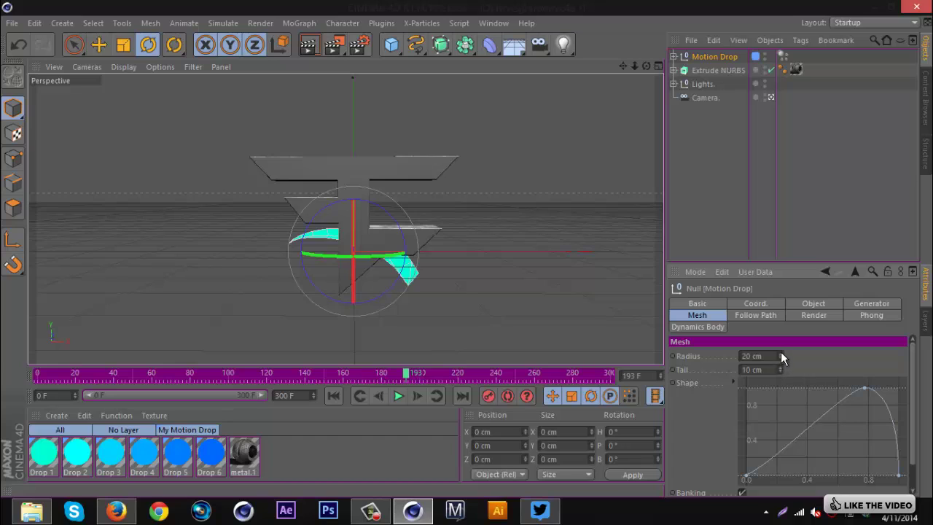
{"action": "mouse_move", "coordinate": [781, 356]}
{"action": "left_mouse_down"}
{"action": "mouse_move", "coordinate": [780, 392]}
{"action": "mouse_move", "coordinate": [781, 356]}
{"action": "mouse_move", "coordinate": [781, 368]}
{"action": "left_mouse_up"}
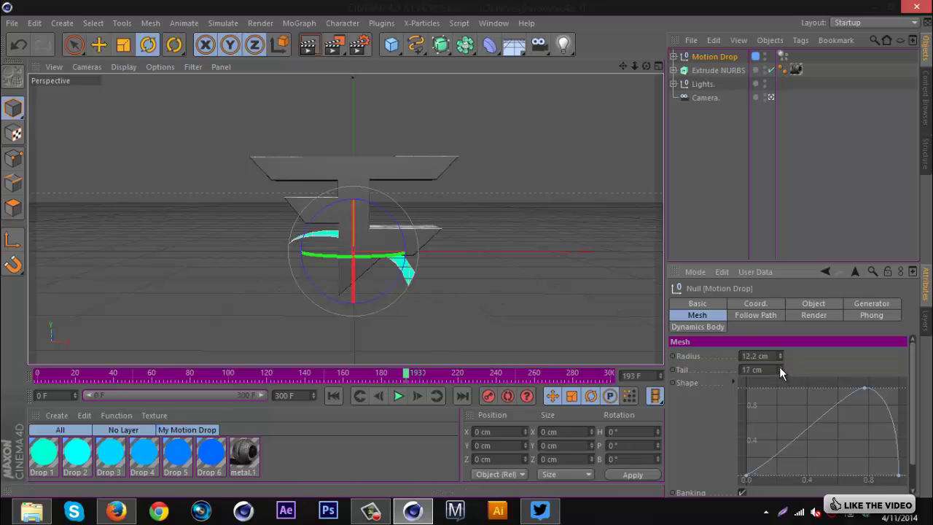
{"action": "left_click_drag", "start_coordinate": [779, 367], "coordinate": [779, 360]}
- Preview the Motion Drop animation from the start and stop it at frame 94
{"action": "left_click", "coordinate": [40, 376]}
{"action": "left_click", "coordinate": [397, 395]}
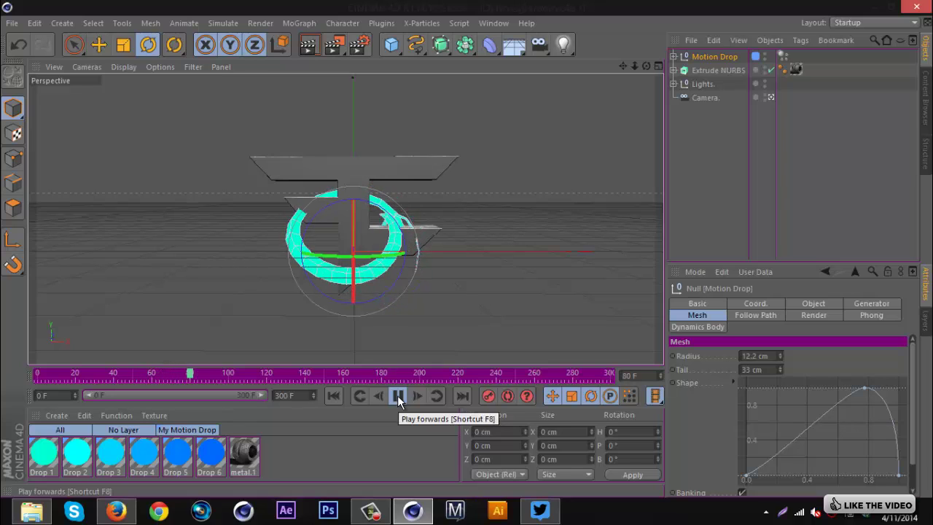
{"action": "left_click", "coordinate": [397, 395]}
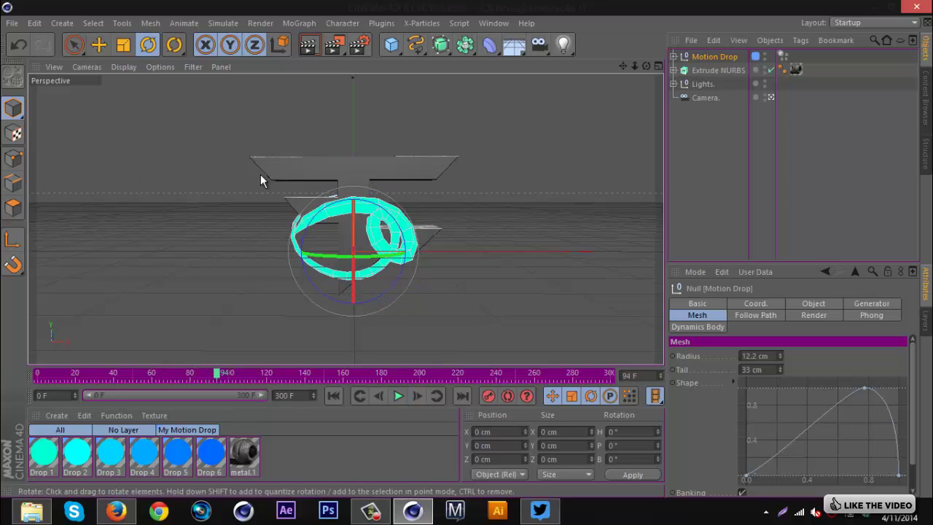
- Try the Motion Drop's mesh resolution at 100% and check the mesh with the object deselected
{"action": "left_click", "coordinate": [787, 206]}
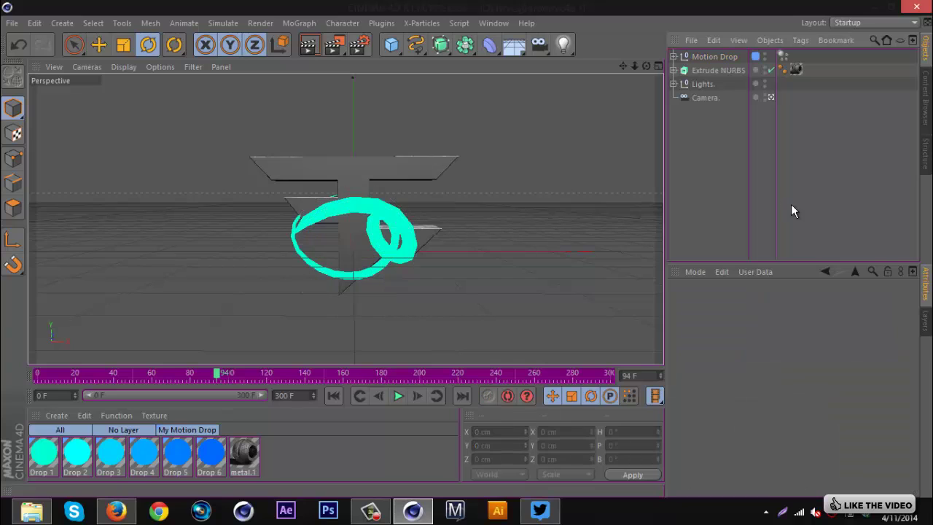
{"action": "left_click", "coordinate": [715, 57]}
{"action": "scroll", "coordinate": [916, 374], "scroll_direction": "down", "scroll_amount": 2}
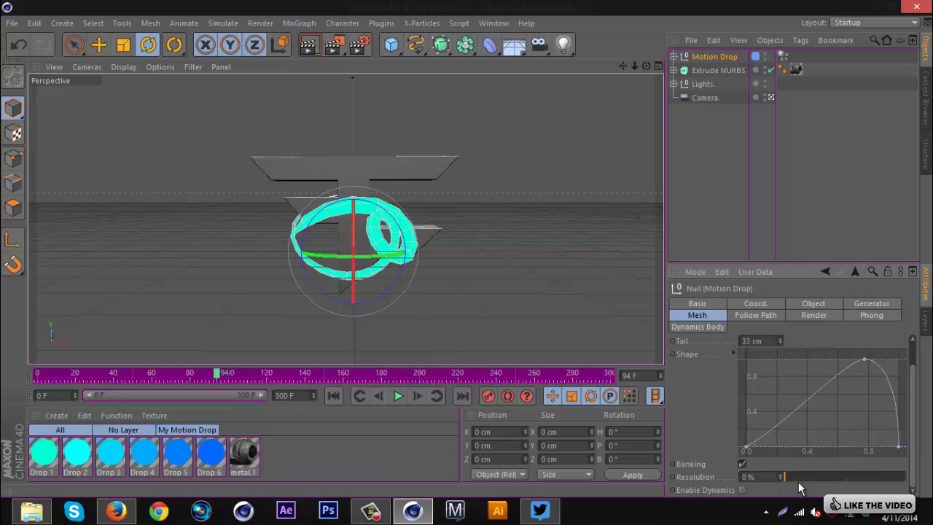
{"action": "left_click", "coordinate": [845, 478]}
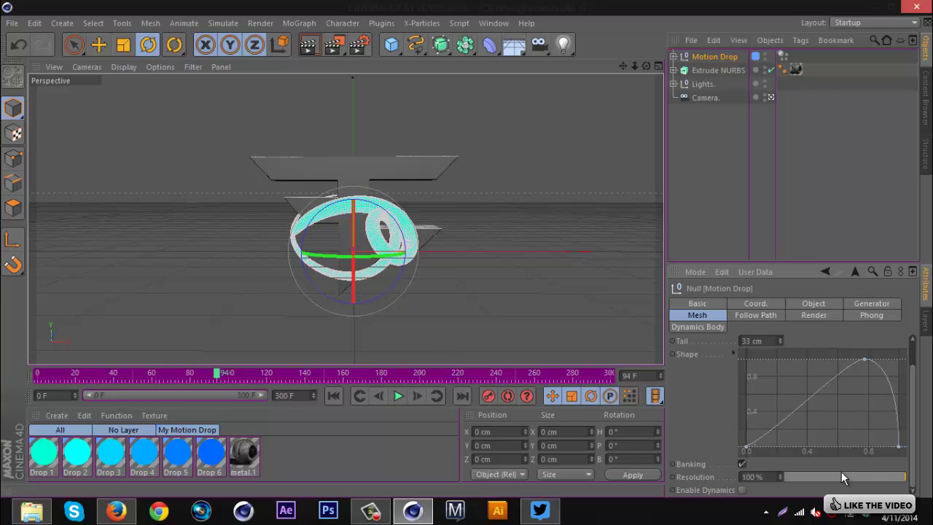
{"action": "left_click", "coordinate": [808, 205]}
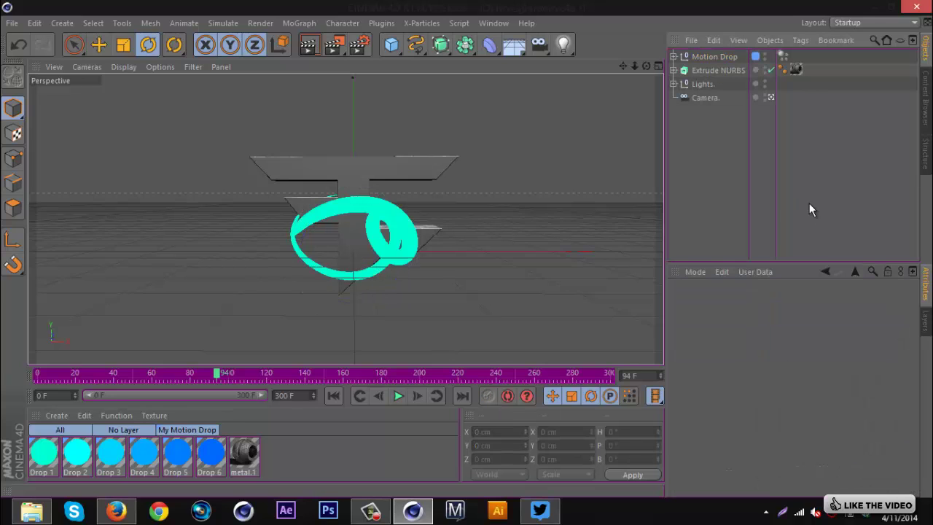
- Set the Motion Drop's mesh resolution to 41% and deselect the object to check the mesh
{"action": "left_click", "coordinate": [711, 57]}
{"action": "scroll", "coordinate": [911, 405], "scroll_direction": "down", "scroll_amount": 2}
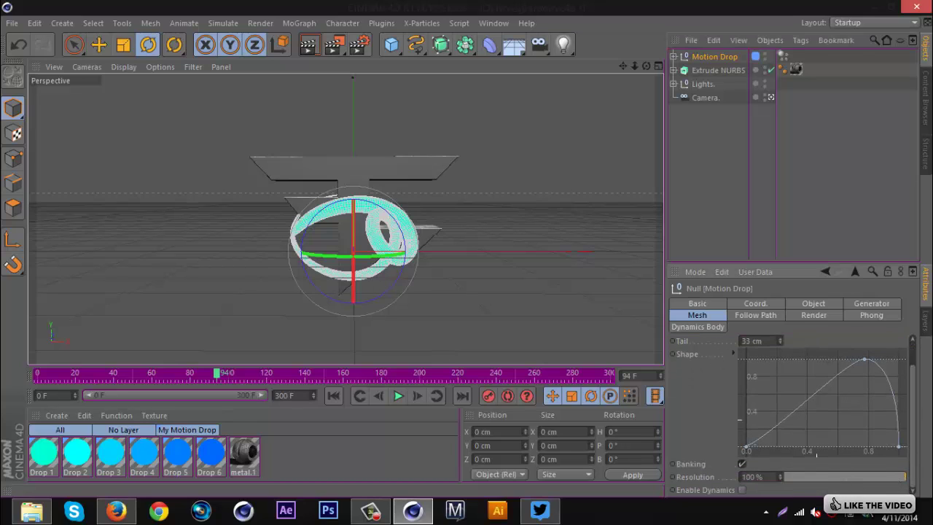
{"action": "left_click_drag", "start_coordinate": [841, 477], "coordinate": [836, 477]}
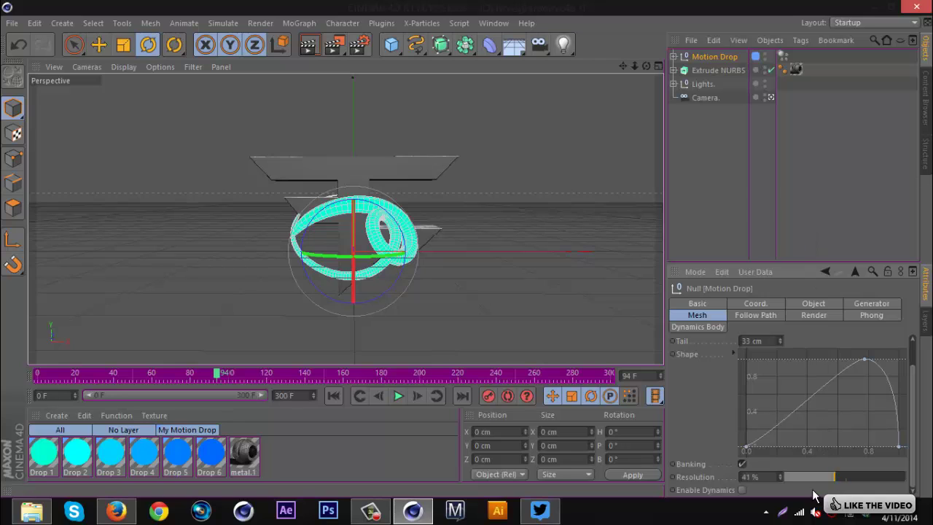
{"action": "left_click", "coordinate": [808, 158]}
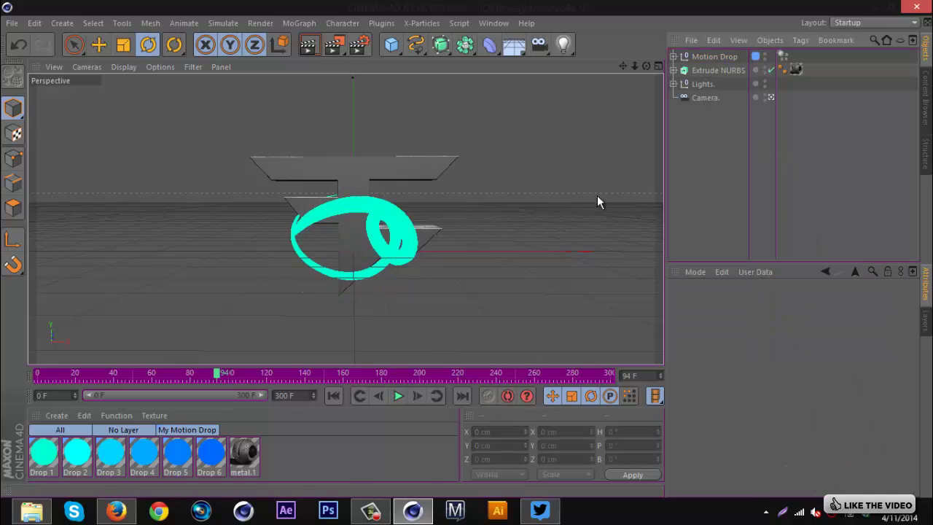
- Look through the Motion Drop's Render settings and open its Follow Path settings
{"action": "left_click", "coordinate": [708, 56]}
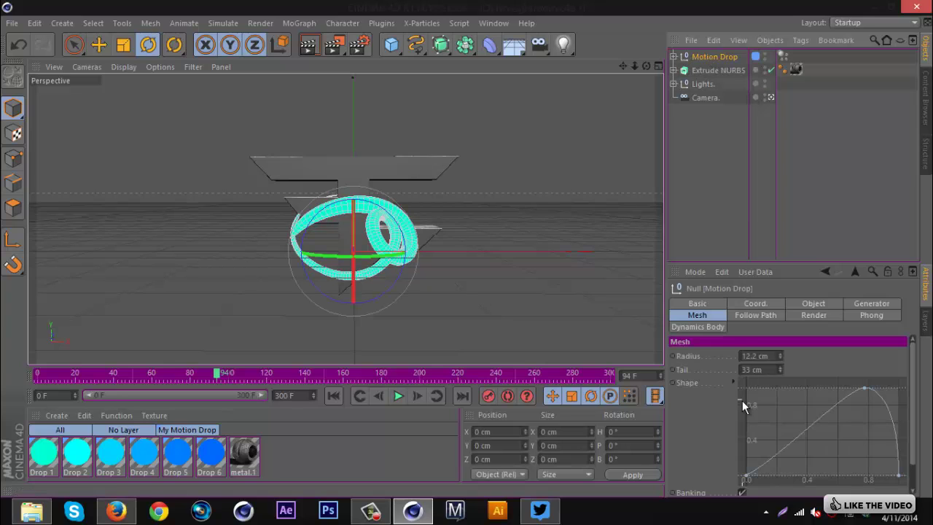
{"action": "left_click", "coordinate": [756, 315]}
{"action": "left_click", "coordinate": [819, 320]}
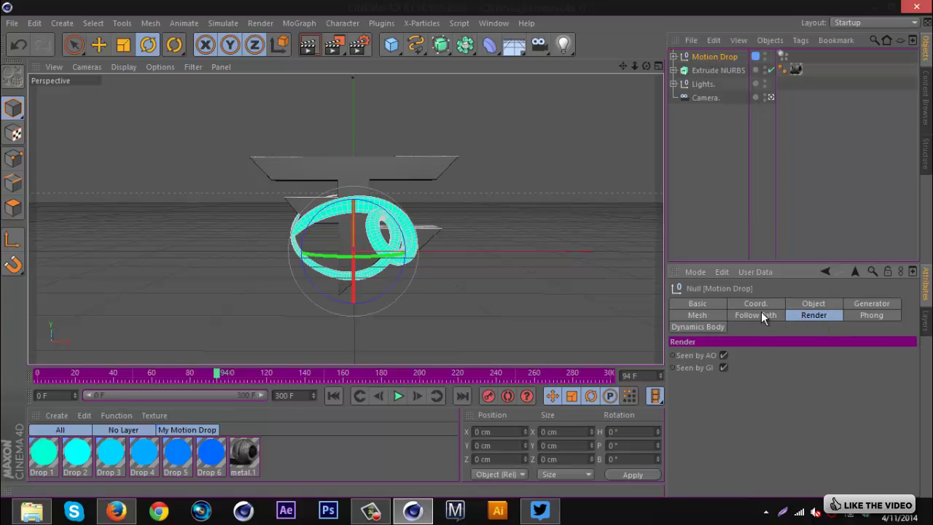
{"action": "left_click", "coordinate": [748, 318]}
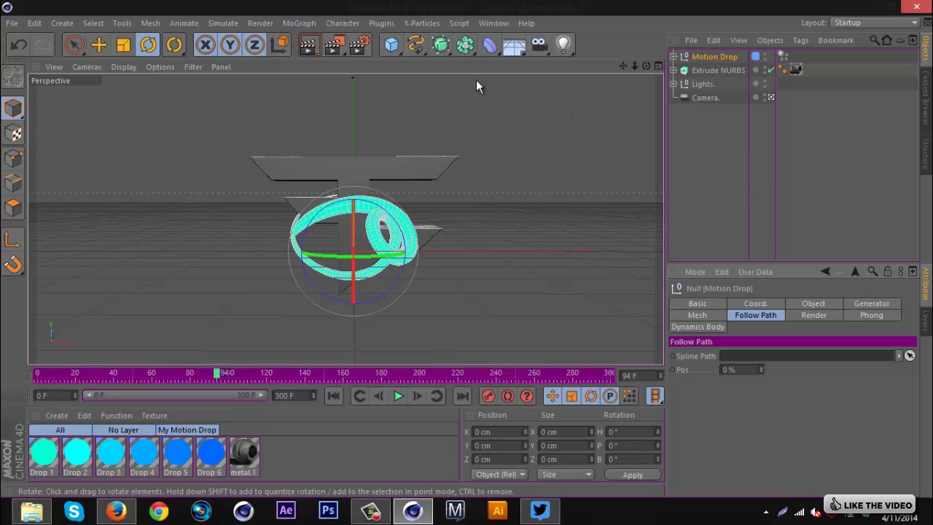
- Add a circle spline and raise it along the Y axis to about 45.75 cm
{"action": "left_click_drag", "start_coordinate": [413, 45], "coordinate": [512, 111]}
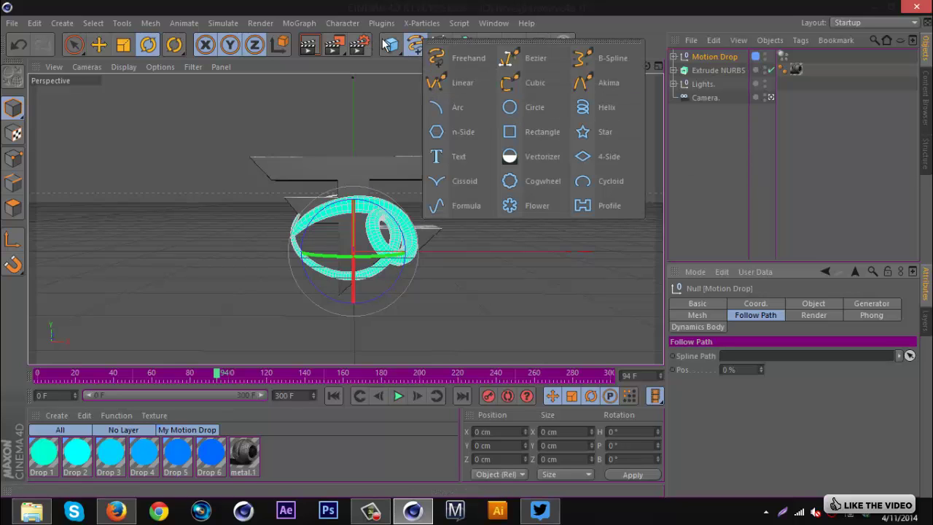
{"action": "left_click", "coordinate": [529, 108]}
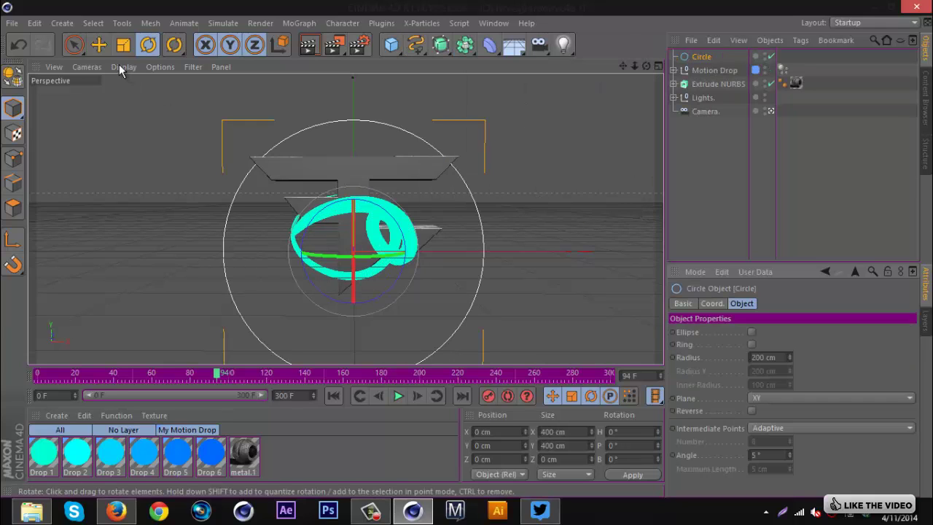
{"action": "left_click", "coordinate": [99, 44]}
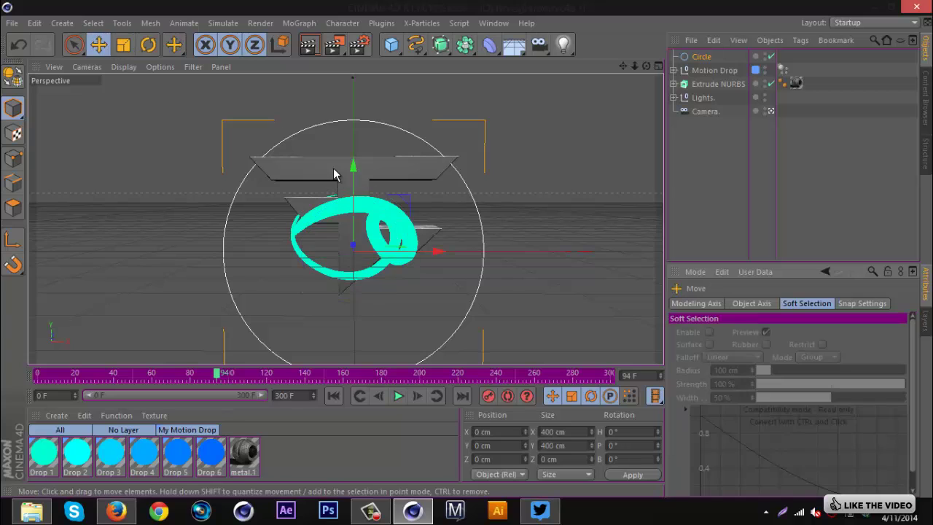
{"action": "left_click_drag", "start_coordinate": [354, 167], "coordinate": [353, 134]}
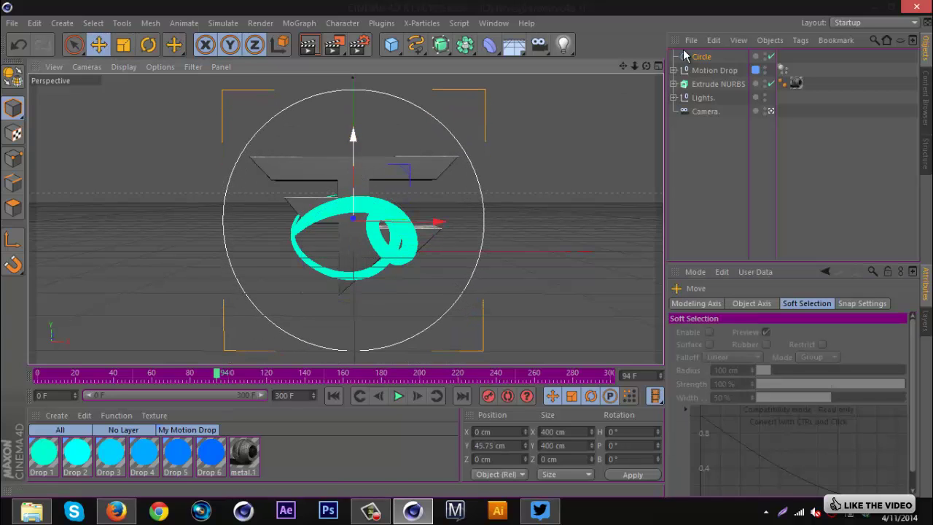
- Make the circle spline editable and assign it as the Motion Drop's Follow Path spline
{"action": "left_click", "coordinate": [701, 57]}
{"action": "key", "text": "c"}
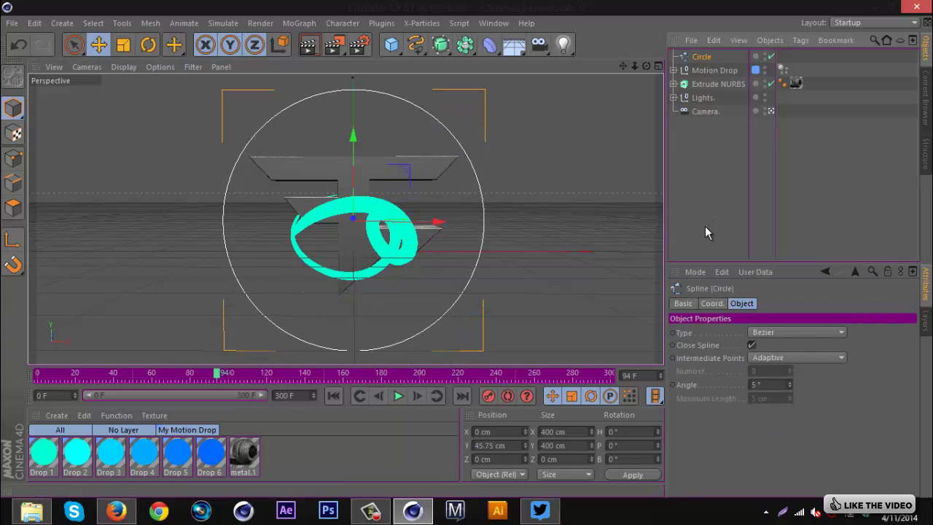
{"action": "left_click", "coordinate": [713, 73]}
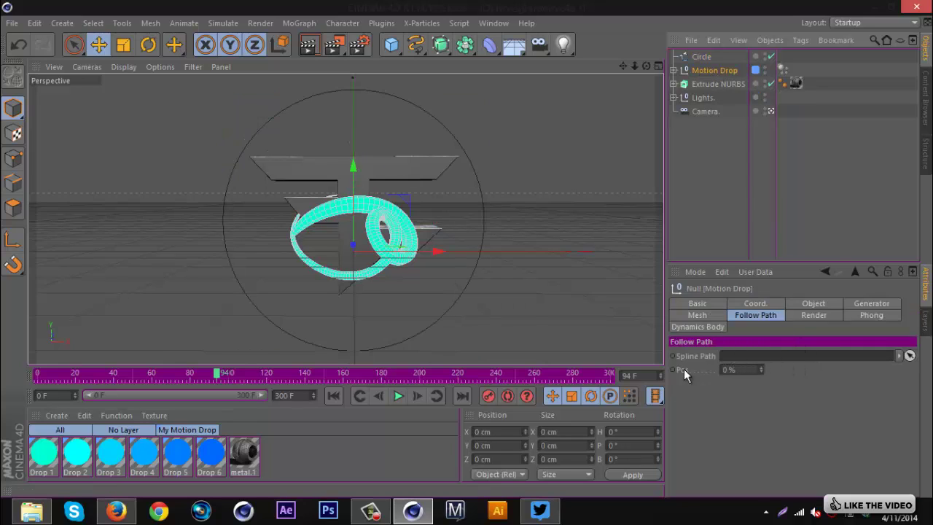
{"action": "left_click", "coordinate": [909, 356]}
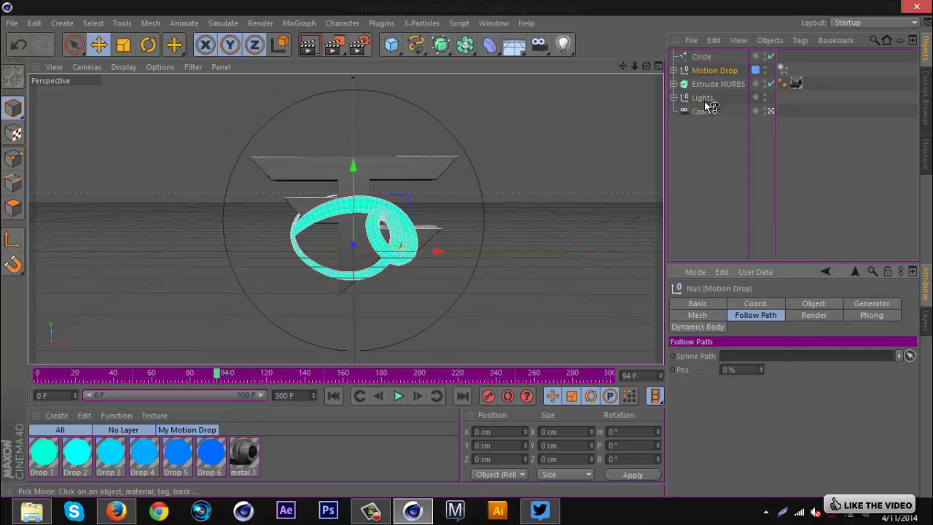
{"action": "left_click", "coordinate": [702, 58]}
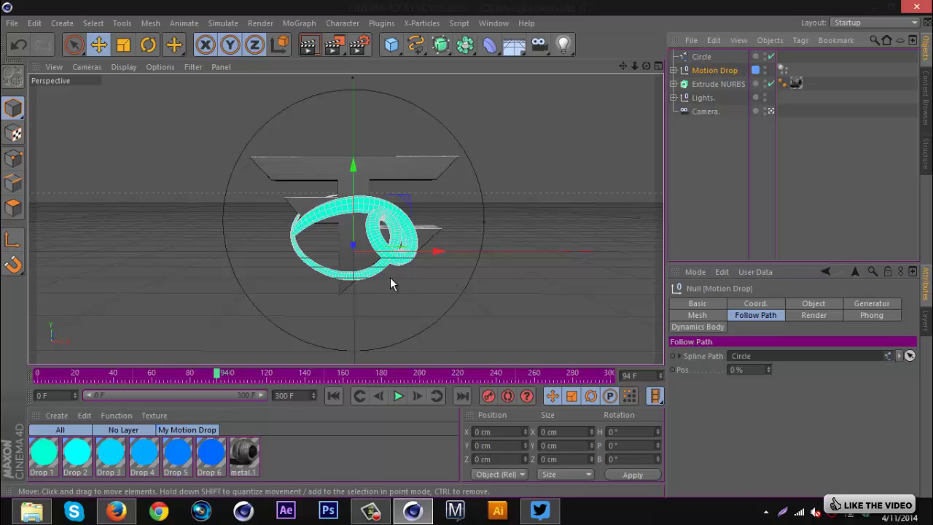
- Preview the Motion Drop along the circle up to frame 24, and inspect it from outside the scene camera
{"action": "left_click", "coordinate": [38, 374]}
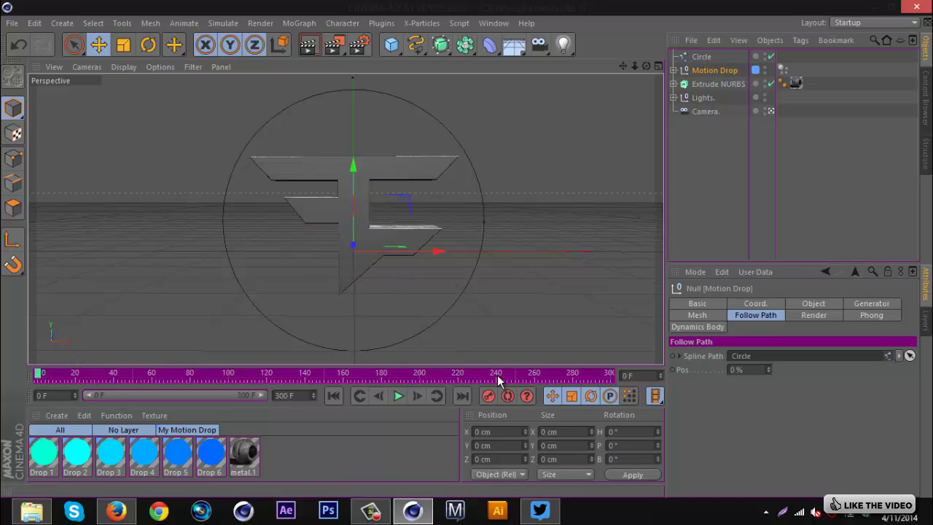
{"action": "left_click", "coordinate": [399, 394]}
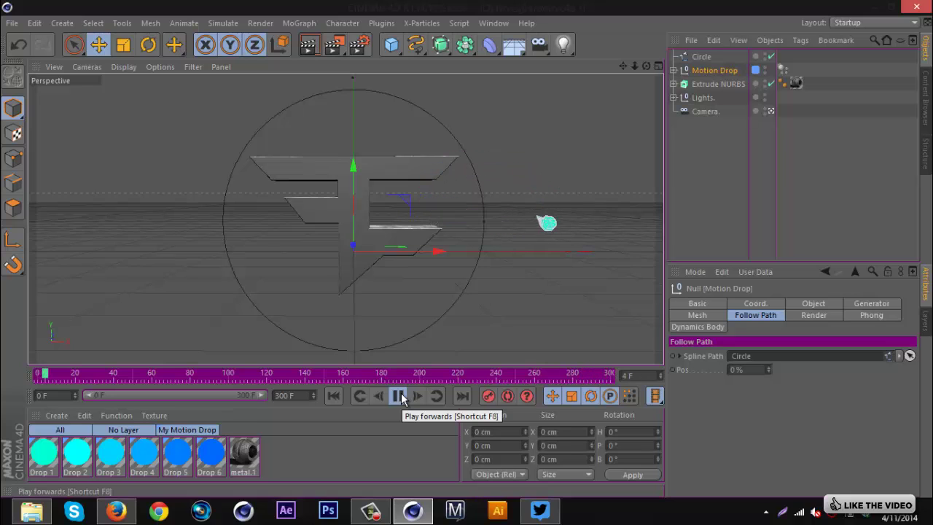
{"action": "left_click", "coordinate": [399, 395]}
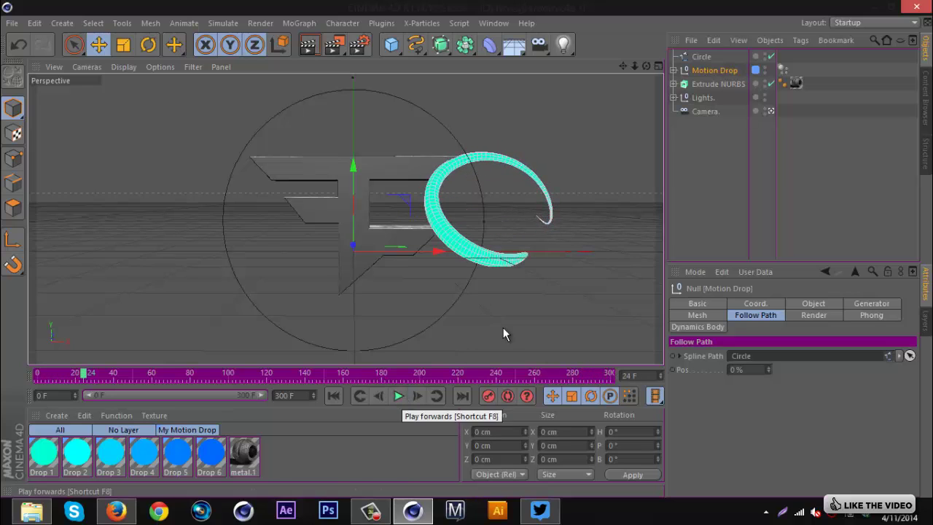
{"action": "left_click", "coordinate": [770, 111]}
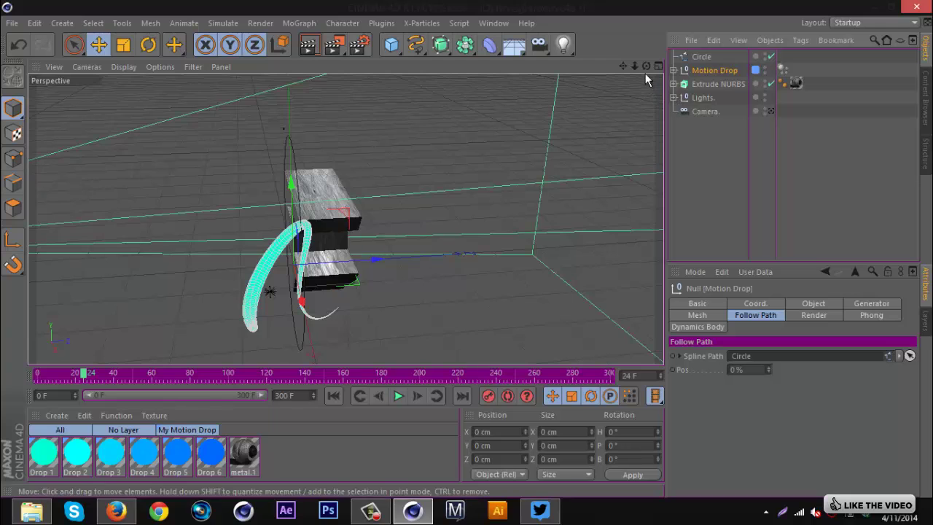
{"action": "left_click_drag", "start_coordinate": [646, 66], "coordinate": [467, 248]}
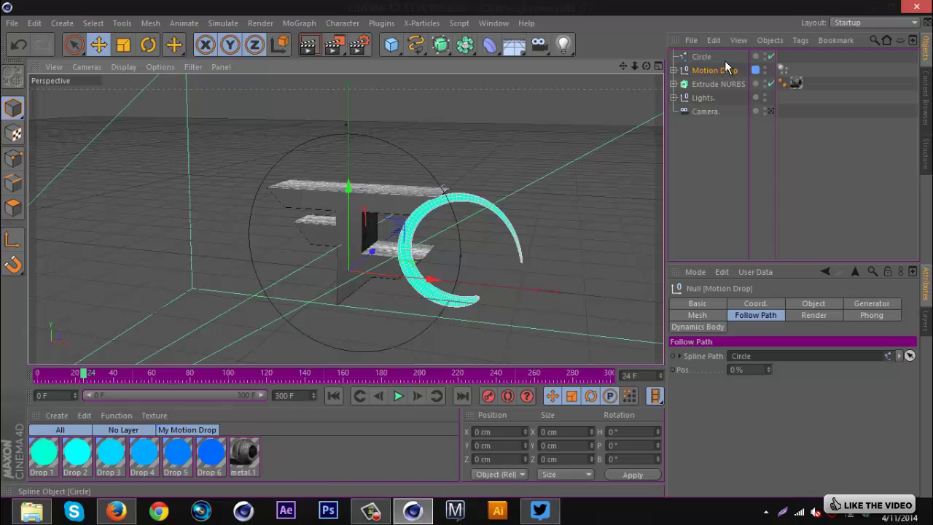
{"action": "left_click", "coordinate": [770, 111]}
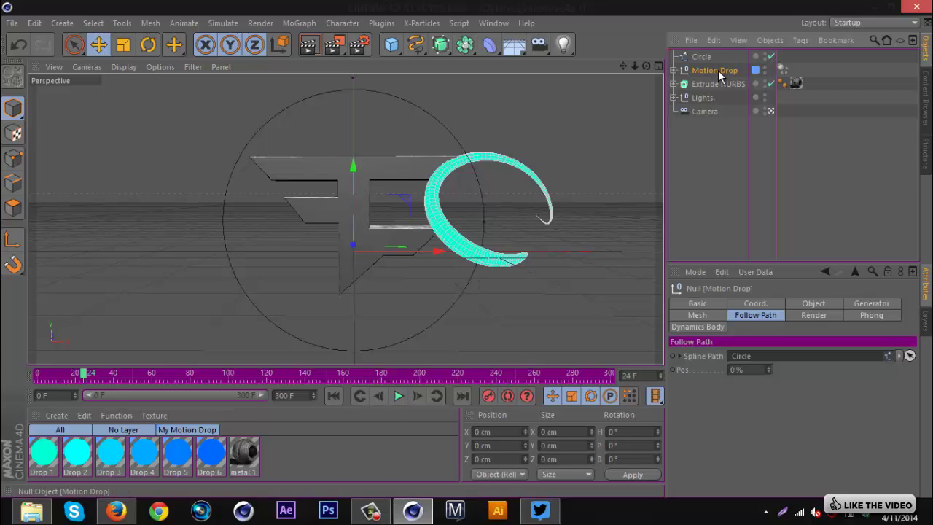
- Rotate the Motion Drop to about H 46.8°, P -45.8° and B -9°
{"action": "left_click", "coordinate": [148, 45]}
{"action": "left_click_drag", "start_coordinate": [376, 256], "coordinate": [393, 216]}
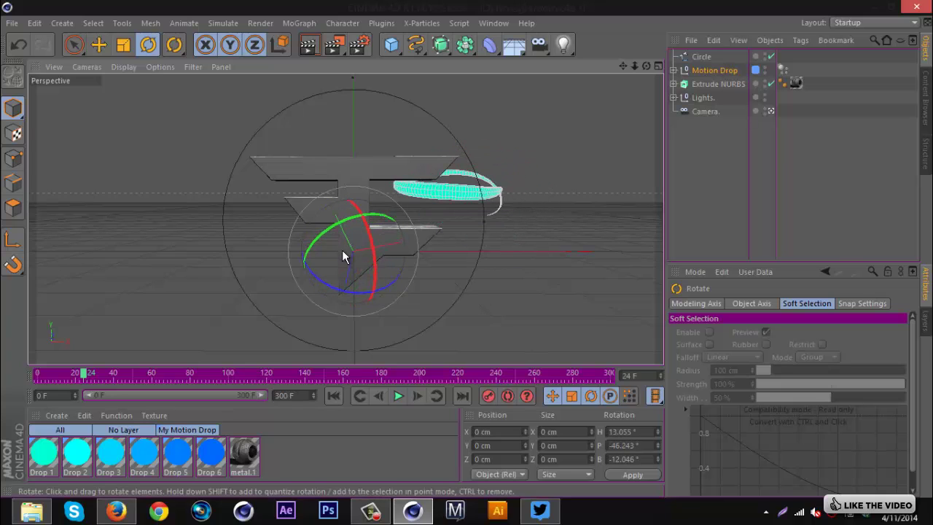
{"action": "left_click_drag", "start_coordinate": [343, 254], "coordinate": [327, 213]}
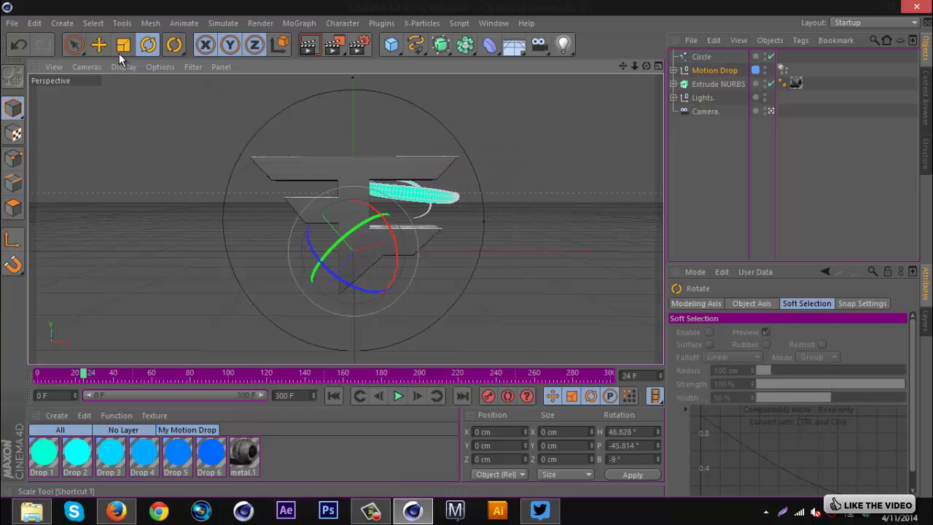
- Move the Motion Drop around the logo's upper part, to about X -97.9, Y -6.9 and Z -126 cm
{"action": "left_click", "coordinate": [98, 45]}
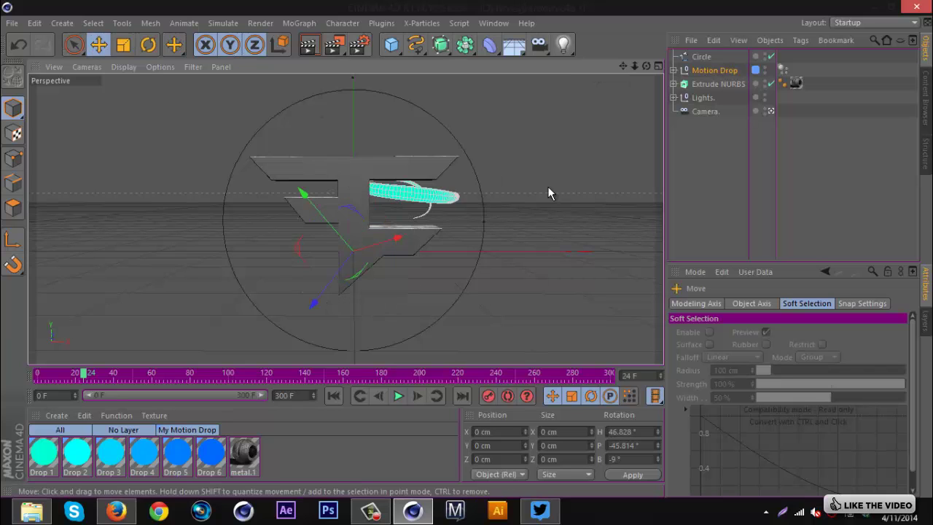
{"action": "left_click", "coordinate": [770, 111]}
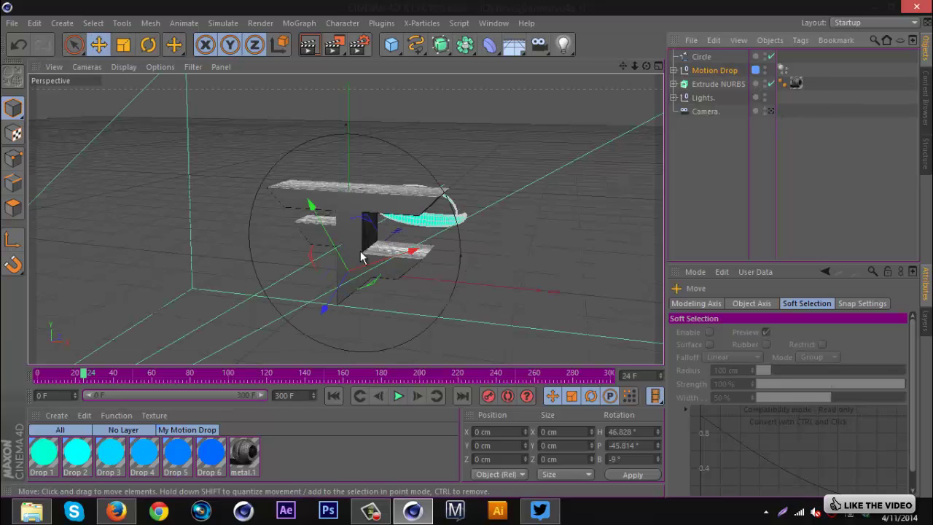
{"action": "left_click_drag", "start_coordinate": [645, 65], "coordinate": [321, 248]}
{"action": "left_click", "coordinate": [770, 111]}
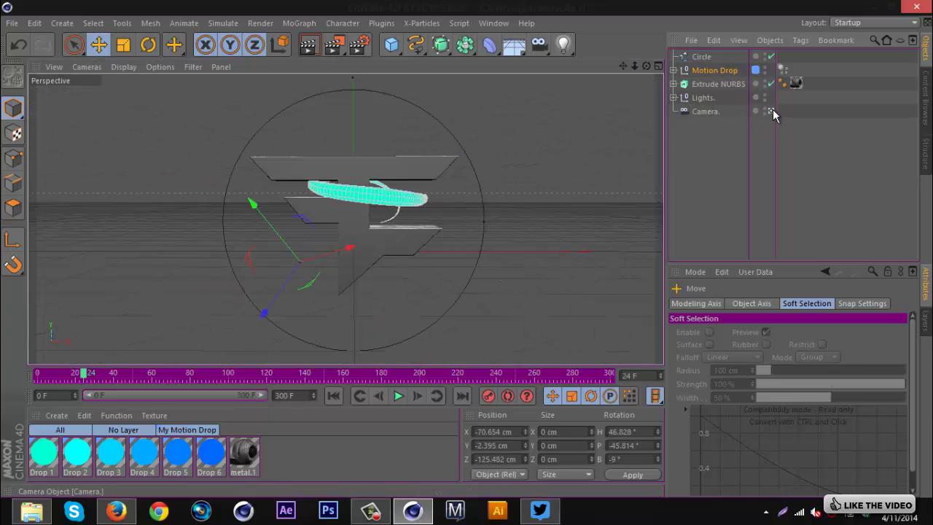
{"action": "left_click_drag", "start_coordinate": [386, 195], "coordinate": [368, 197]}
{"action": "left_click", "coordinate": [370, 198]}
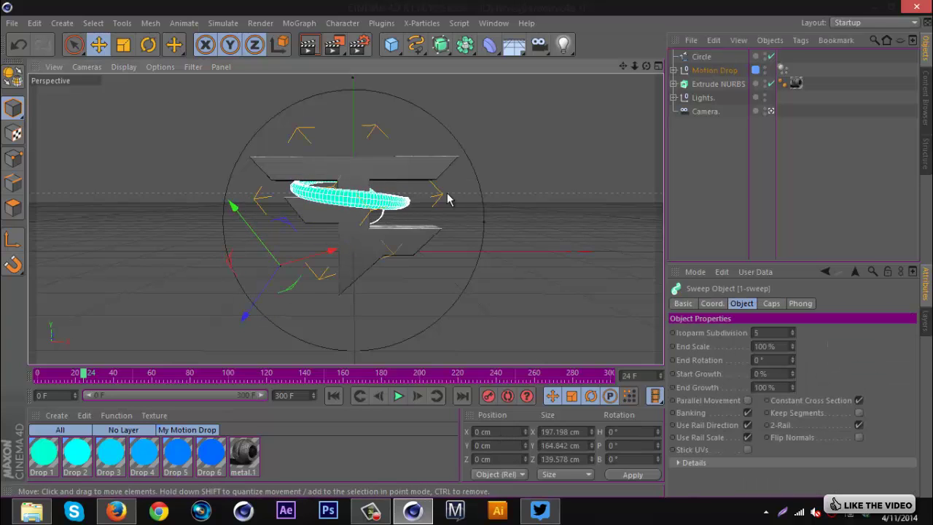
{"action": "left_click", "coordinate": [772, 186]}
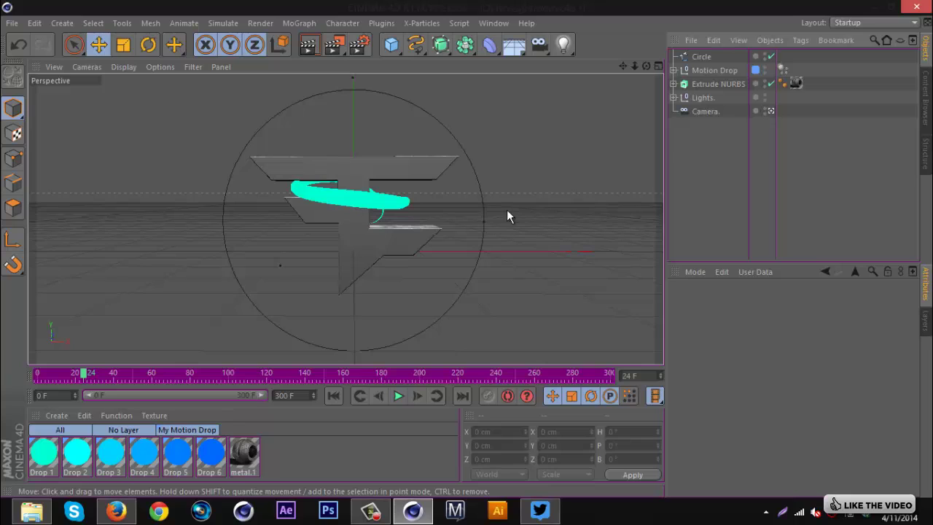
- Duplicate the Motion Drop object
{"action": "left_click", "coordinate": [703, 69]}
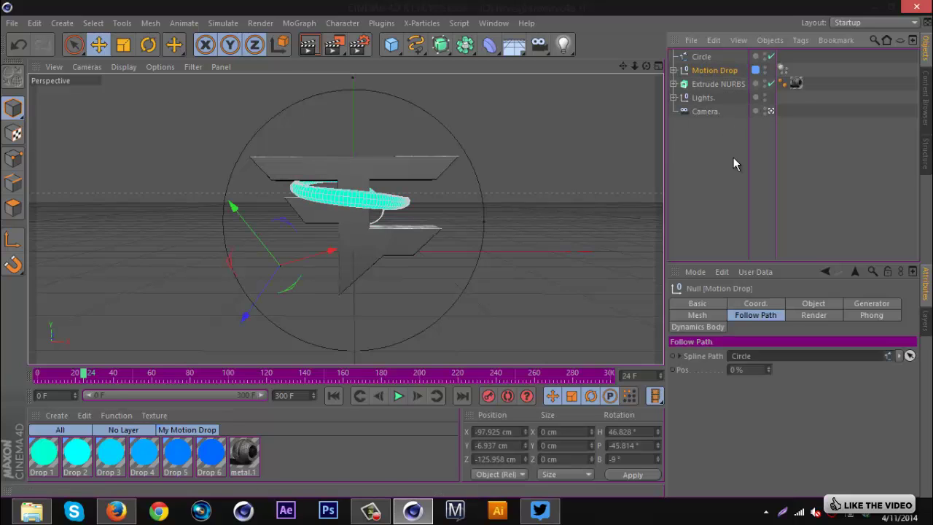
{"action": "key", "text": "ctrl+c"}
{"action": "key", "text": "ctrl+v"}
- Try rotating the duplicated Motion Drop to a different angle
{"action": "key", "text": "r"}
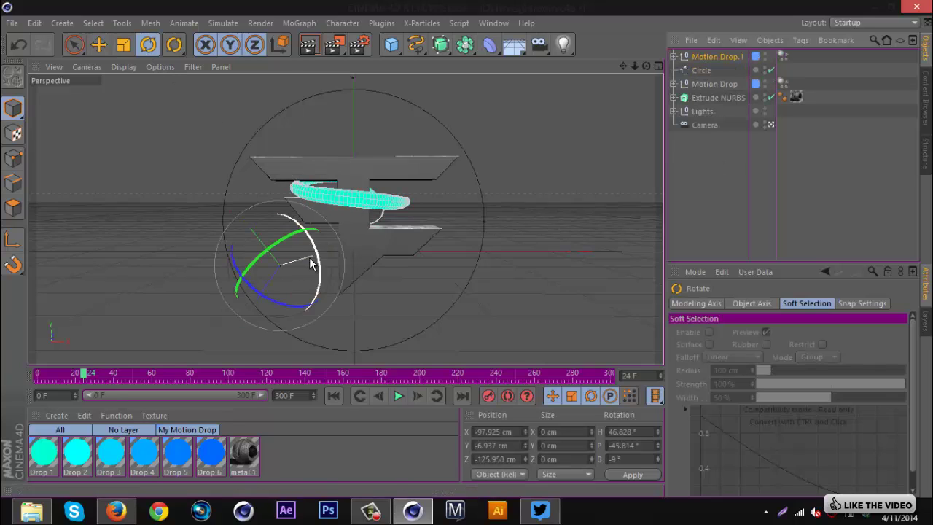
{"action": "left_click_drag", "start_coordinate": [310, 264], "coordinate": [462, 247]}
{"action": "left_click", "coordinate": [120, 45]}
- Move the duplicated Motion Drop down around the logo's lower part, below the original, and deselect it
{"action": "left_click", "coordinate": [98, 45]}
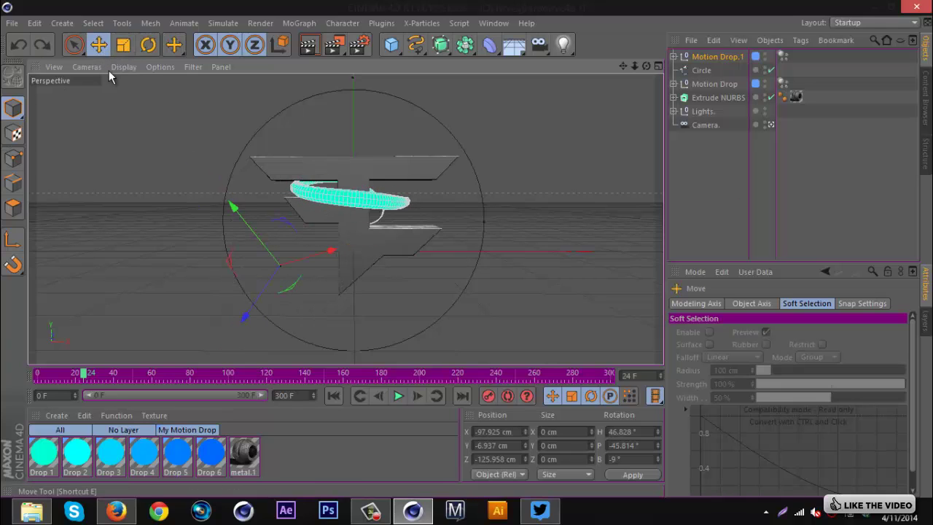
{"action": "left_click_drag", "start_coordinate": [354, 210], "coordinate": [364, 283]}
{"action": "left_click", "coordinate": [739, 193]}
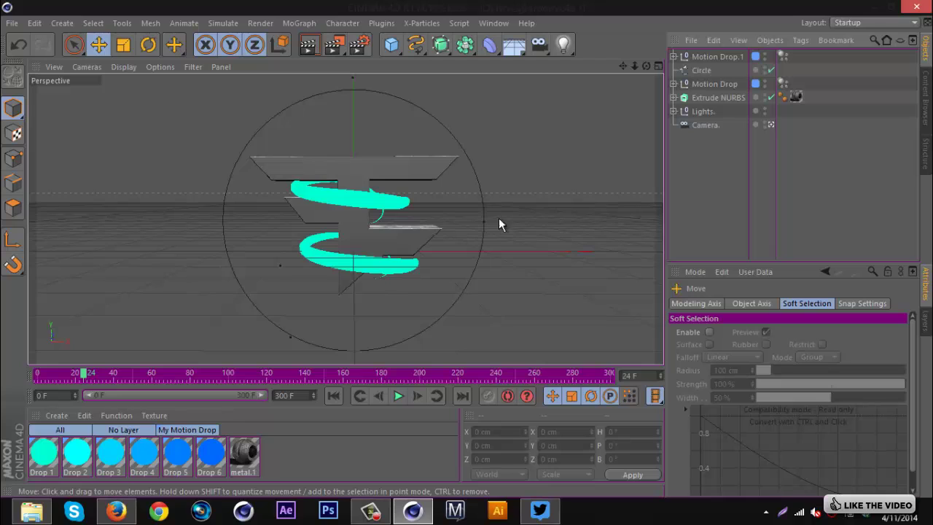
- Render the view to preview both ribbons, and inspect the Drop 1 material's color channel without changing it
{"action": "left_click", "coordinate": [308, 44]}
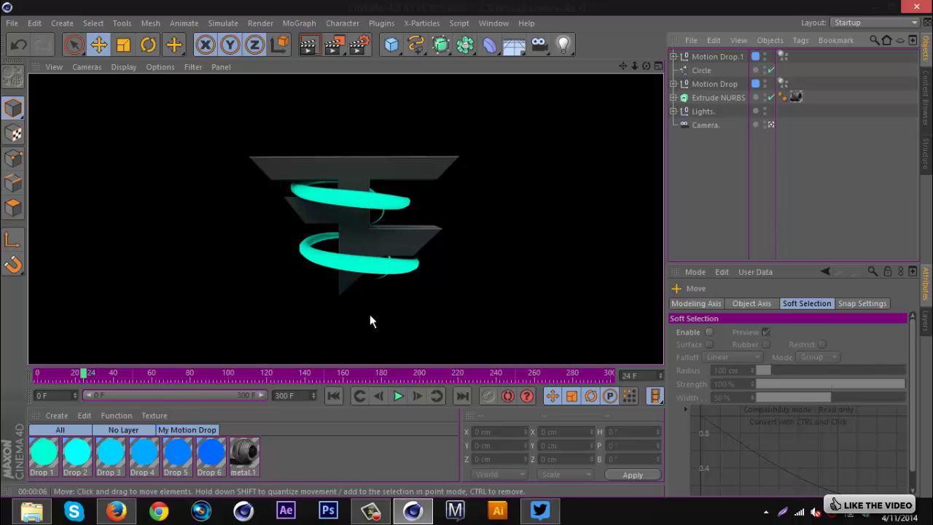
{"action": "double_click", "coordinate": [45, 457]}
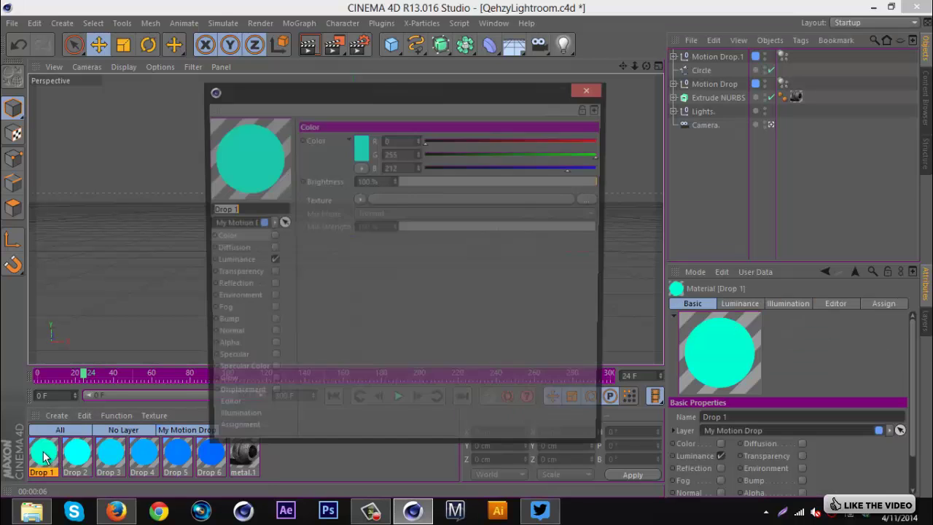
{"action": "left_click", "coordinate": [589, 88]}
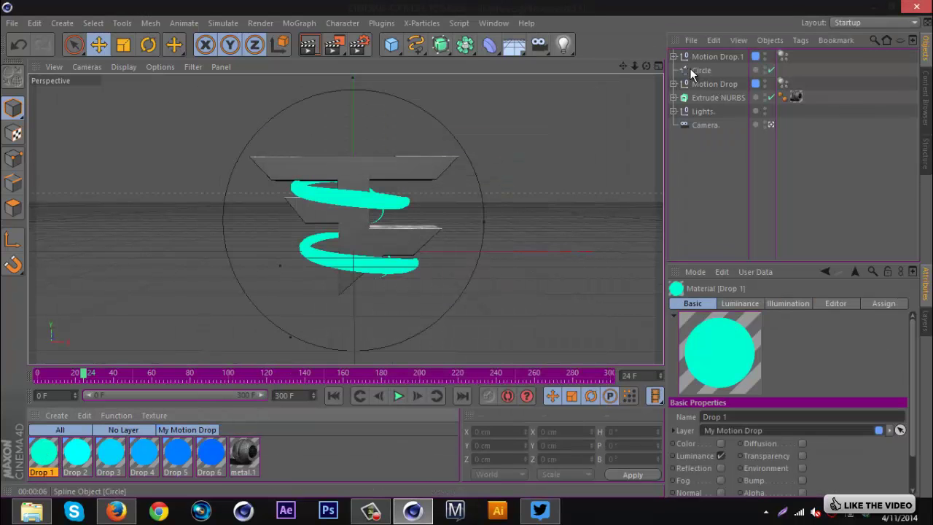
- Open the generator settings of Motion Drop.1 and try toggling its second drop
{"action": "left_click", "coordinate": [710, 56]}
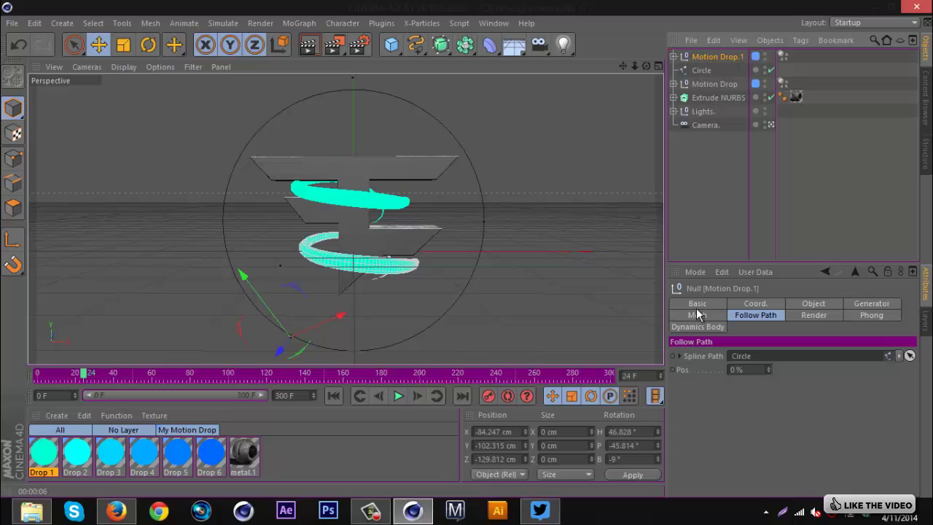
{"action": "left_click", "coordinate": [813, 304]}
{"action": "left_click", "coordinate": [863, 302]}
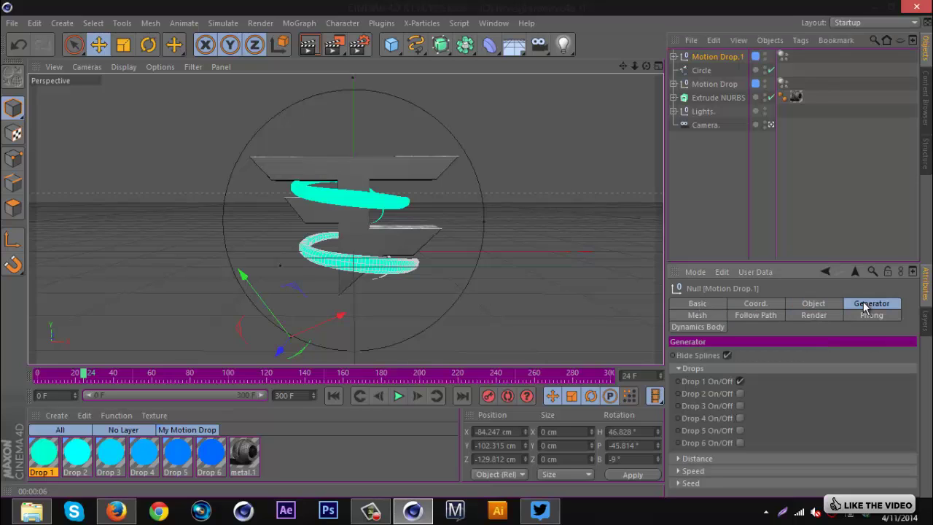
{"action": "left_click", "coordinate": [739, 393]}
- Switch the Drop 1 material from luminance to the color channel and make it green with RGB 0, 255, 29
{"action": "double_click", "coordinate": [45, 457]}
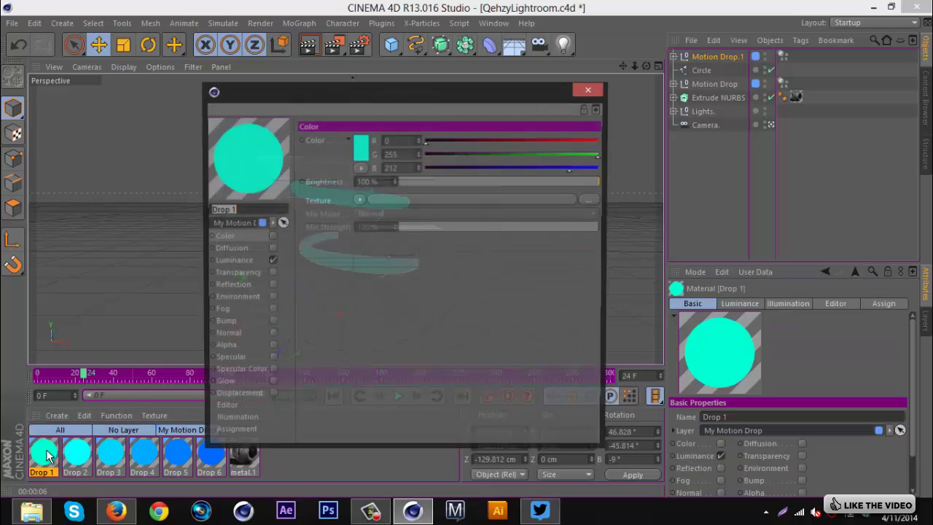
{"action": "left_click_drag", "start_coordinate": [386, 96], "coordinate": [473, 77]}
{"action": "left_click", "coordinate": [358, 242]}
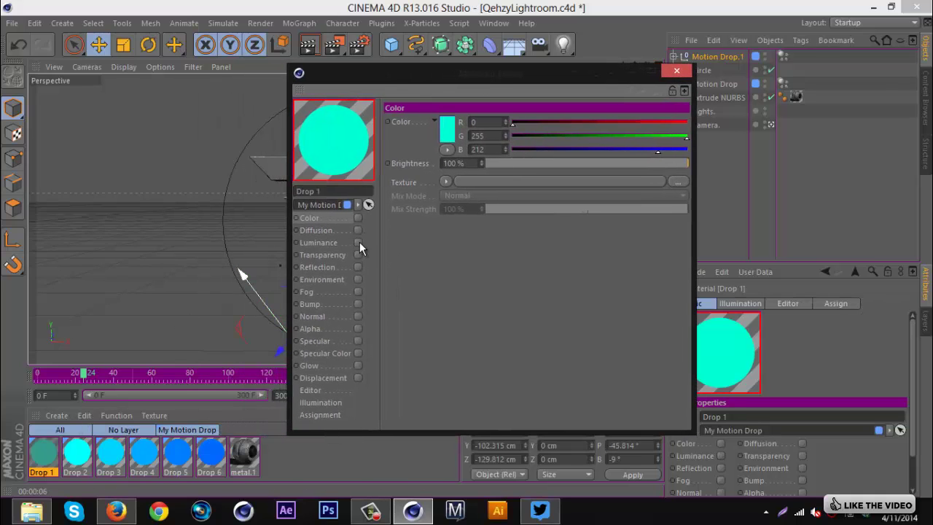
{"action": "left_click", "coordinate": [358, 218]}
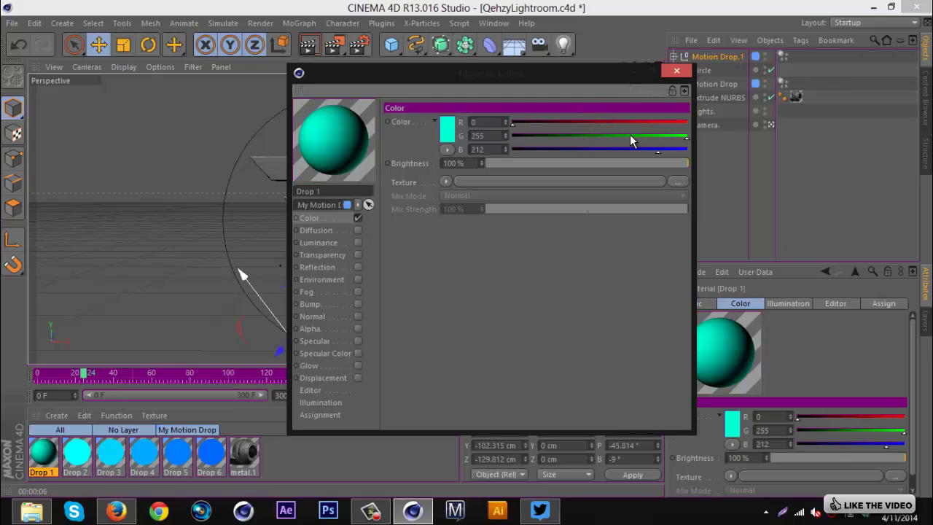
{"action": "left_click_drag", "start_coordinate": [657, 150], "coordinate": [531, 149]}
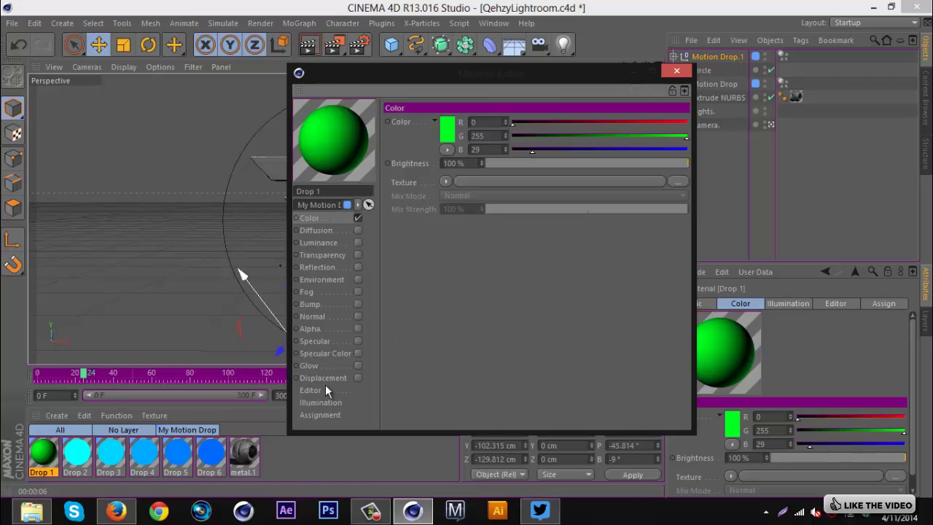
- Enable reflection and specular on the Drop 1 material, trying transparency but leaving it off
{"action": "left_click", "coordinate": [357, 267]}
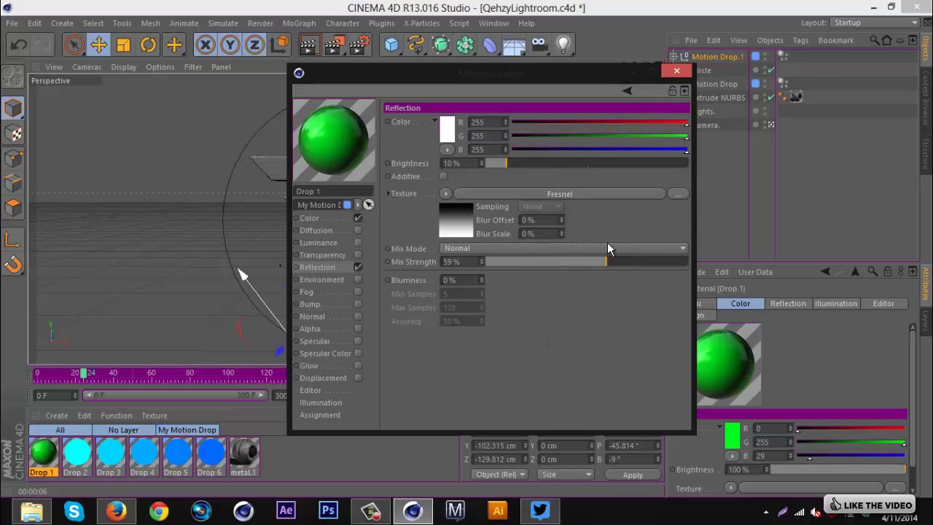
{"action": "left_click", "coordinate": [356, 339]}
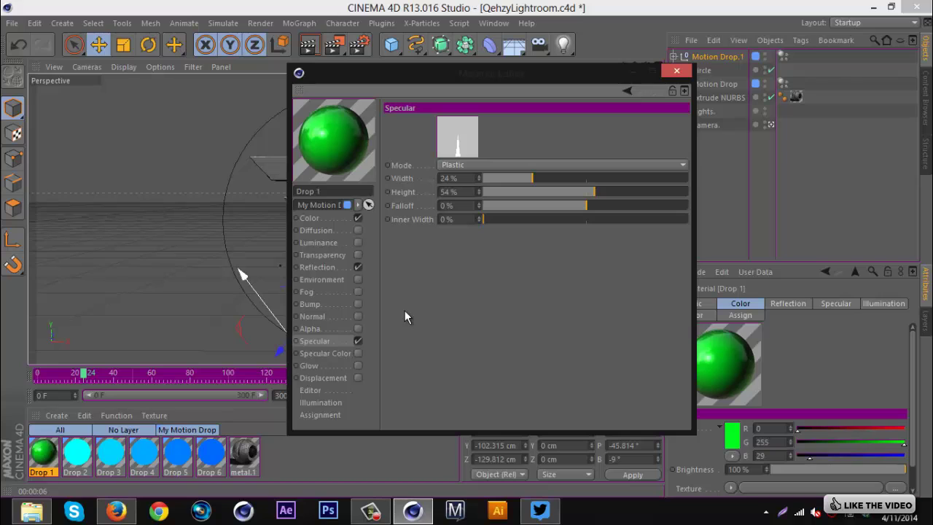
{"action": "left_click", "coordinate": [358, 254]}
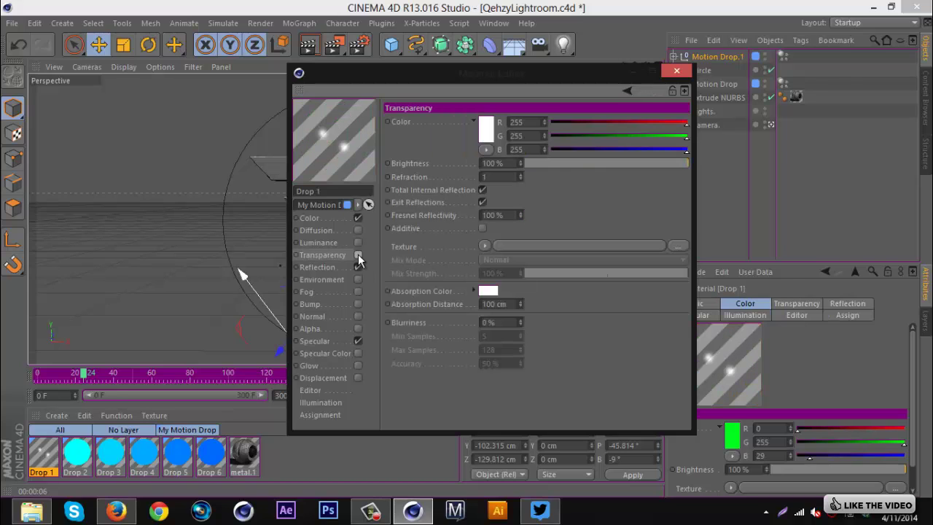
{"action": "left_click", "coordinate": [358, 254]}
- Re-enable Drop 1's luminance with green RGB 0, 255, 24 at 9% brightness, and render the view
{"action": "left_click", "coordinate": [357, 242]}
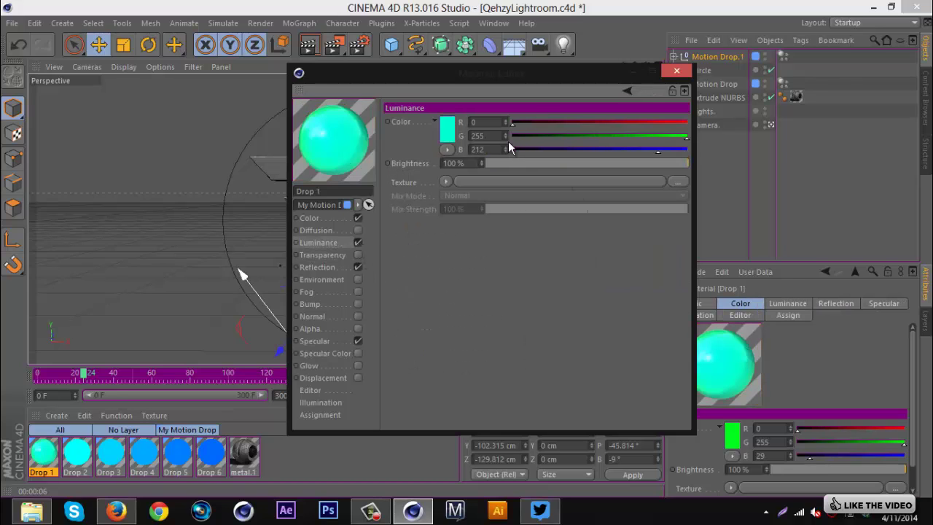
{"action": "left_click_drag", "start_coordinate": [604, 150], "coordinate": [529, 150]}
{"action": "left_click_drag", "start_coordinate": [627, 165], "coordinate": [503, 161]}
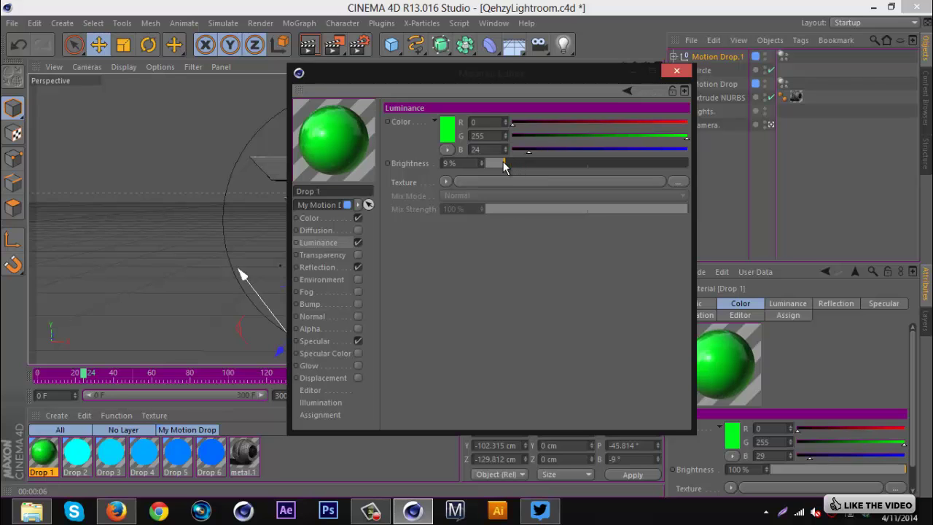
{"action": "left_click", "coordinate": [677, 70]}
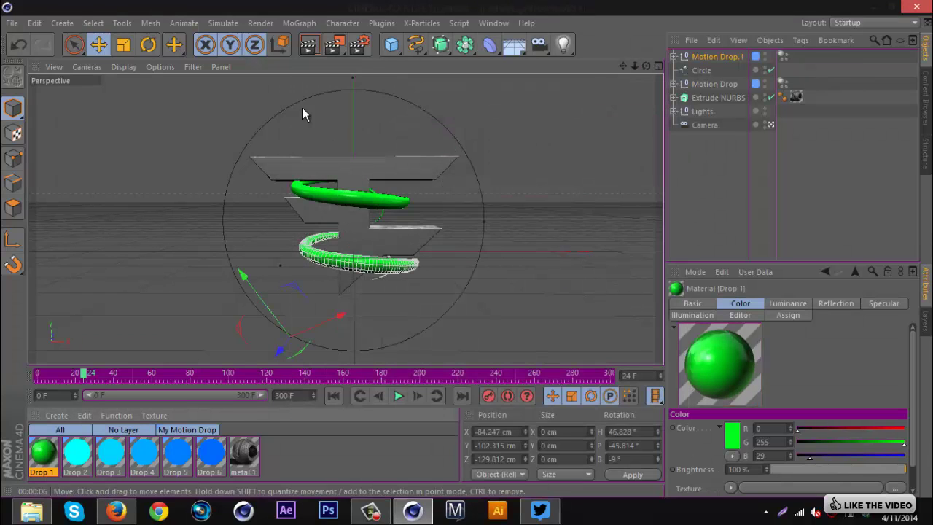
{"action": "left_click", "coordinate": [309, 49]}
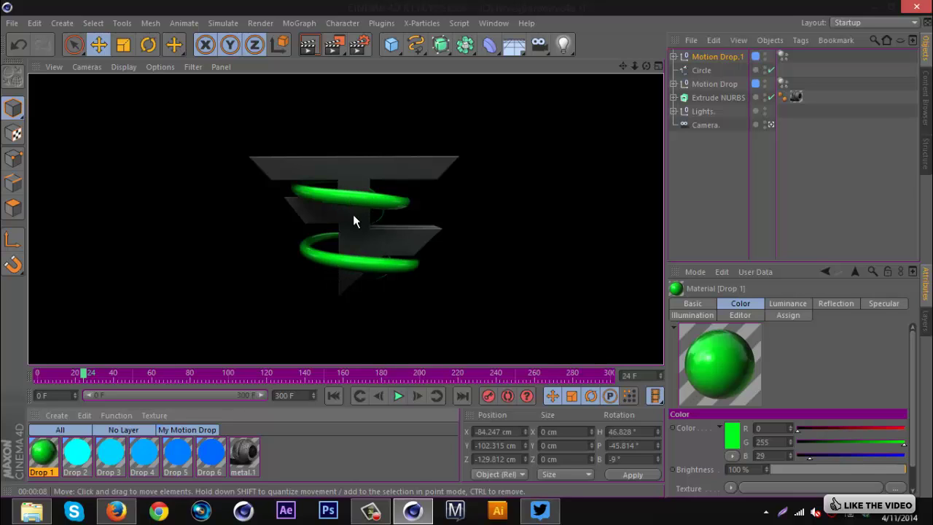
- Try enabling Drop 2 on Motion Drop.1 and switch it off again
{"action": "left_click", "coordinate": [701, 55]}
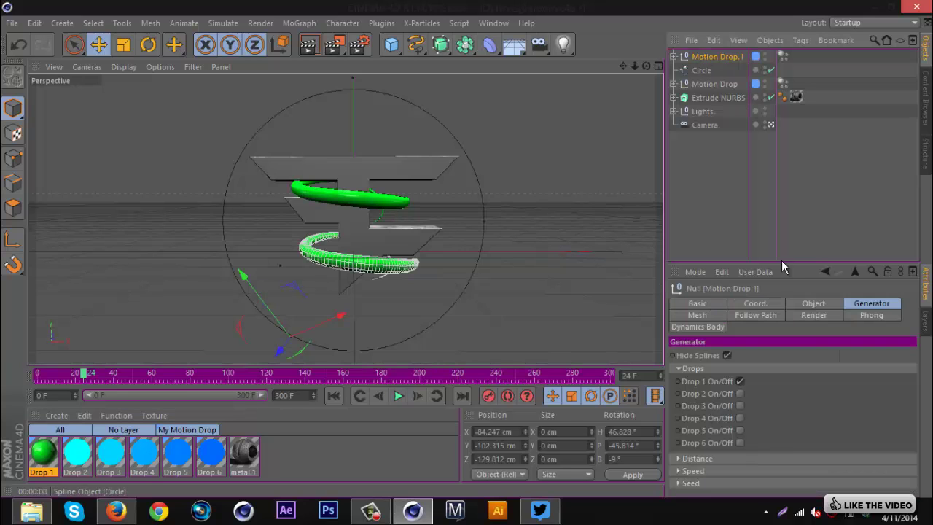
{"action": "left_click", "coordinate": [740, 394]}
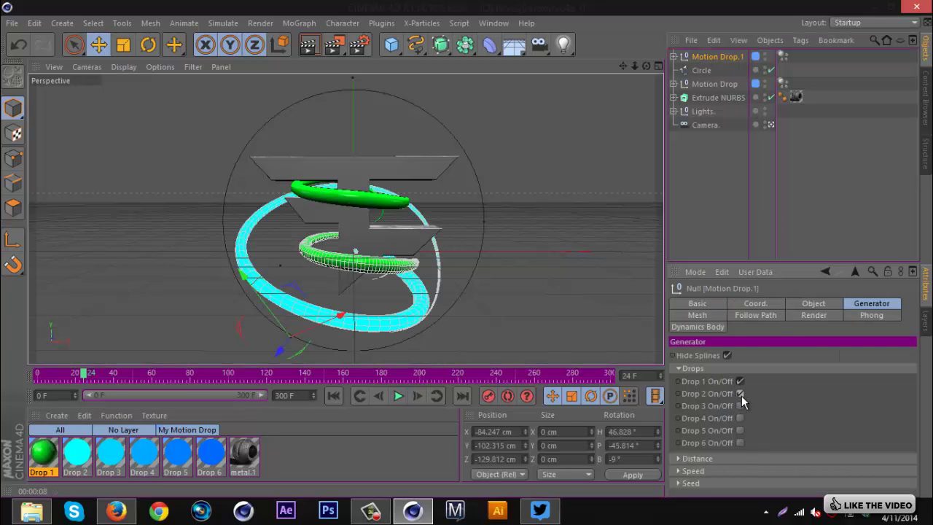
{"action": "left_click", "coordinate": [739, 393]}
- Preview Drops 2 through 6 of the upper Motion Drop one at a time, switching each off again
{"action": "left_click", "coordinate": [710, 84]}
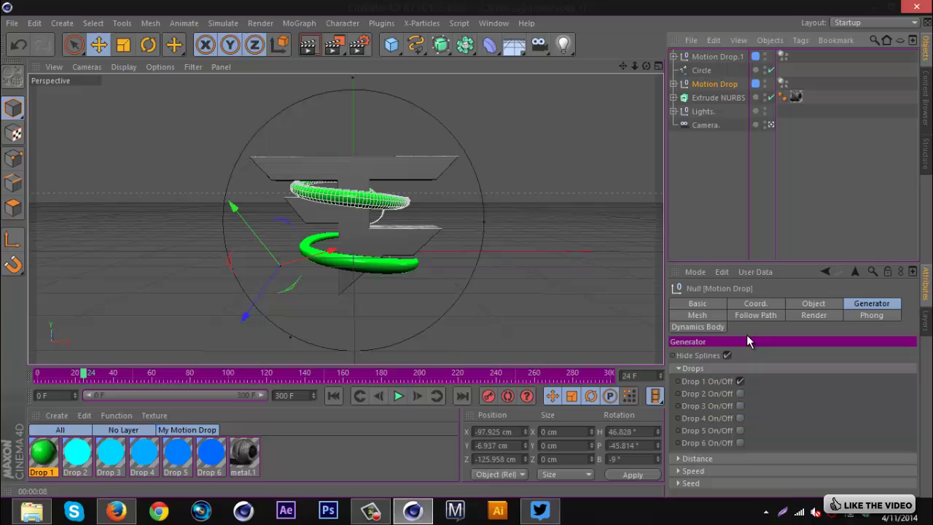
{"action": "left_click", "coordinate": [739, 393]}
{"action": "left_click", "coordinate": [739, 393]}
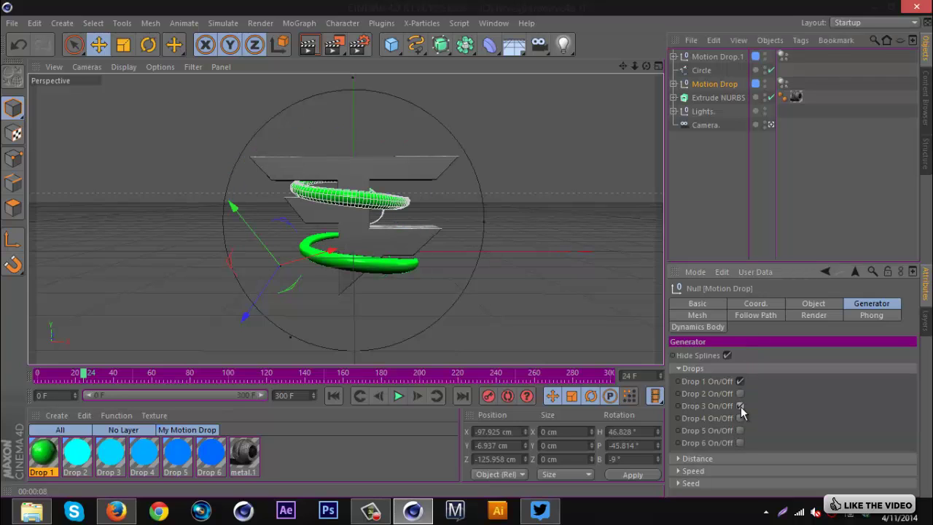
{"action": "left_click", "coordinate": [740, 405]}
{"action": "left_click", "coordinate": [739, 418]}
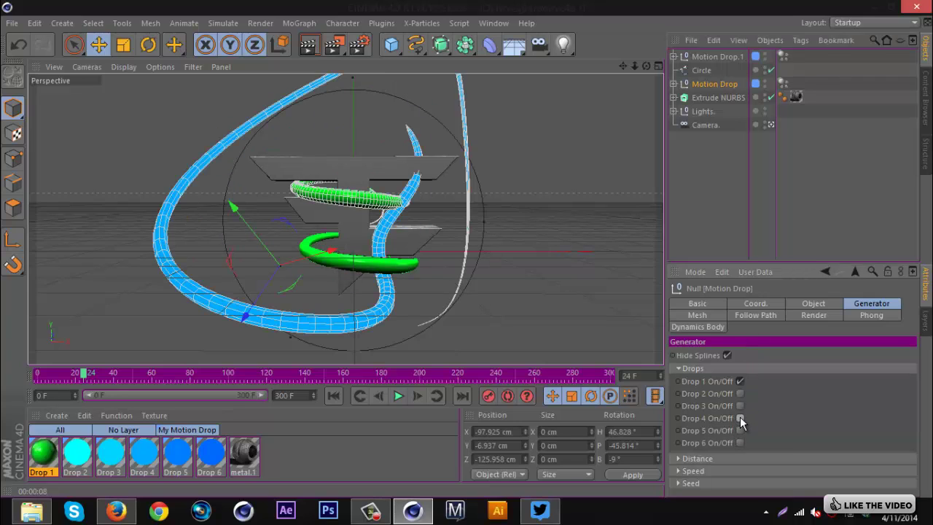
{"action": "left_click", "coordinate": [740, 418]}
{"action": "left_click", "coordinate": [739, 430]}
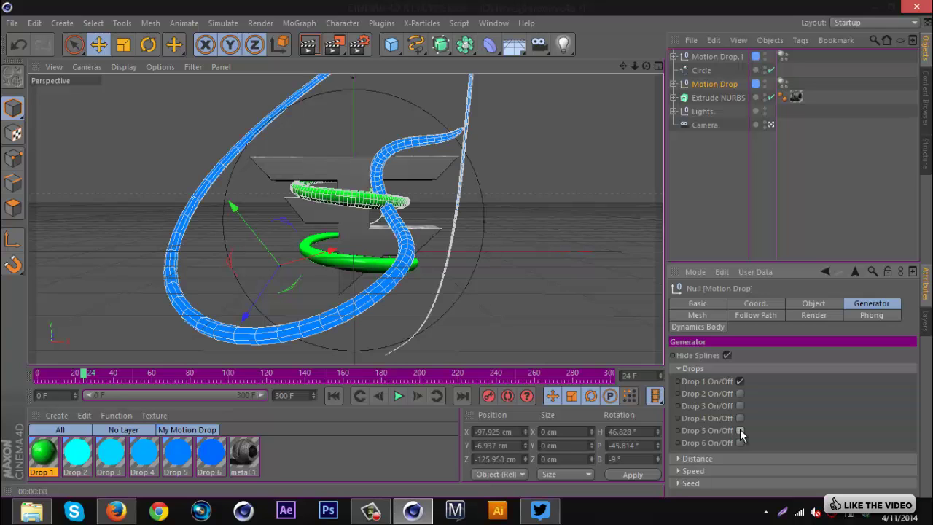
{"action": "left_click", "coordinate": [739, 430]}
{"action": "left_click", "coordinate": [739, 442]}
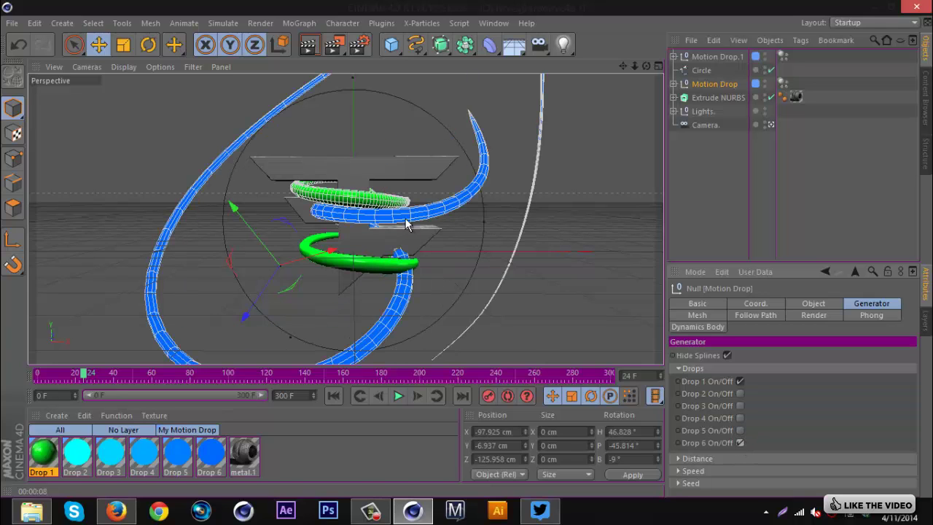
{"action": "left_click", "coordinate": [739, 442]}
- Preview Drops 2 through 5 of Motion Drop.1 one at a time, switching each off, and leave Drop 6 enabled
{"action": "left_click", "coordinate": [715, 56]}
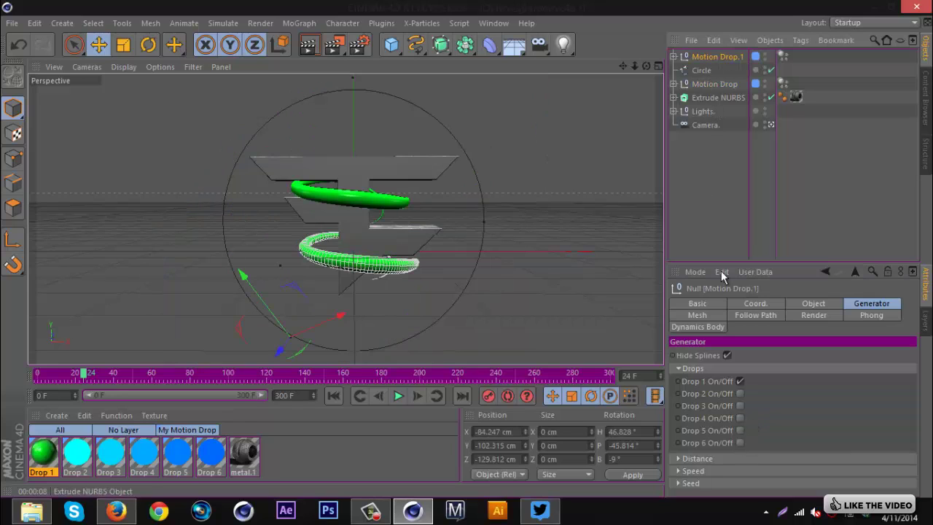
{"action": "left_click", "coordinate": [739, 394]}
{"action": "left_click", "coordinate": [739, 393]}
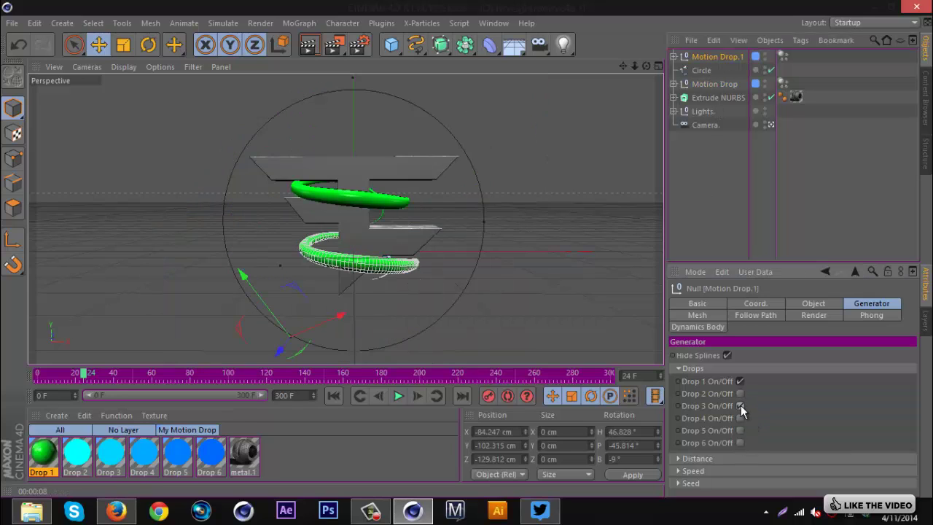
{"action": "left_click", "coordinate": [740, 405]}
{"action": "left_click", "coordinate": [740, 405]}
{"action": "left_click", "coordinate": [741, 418]}
{"action": "left_click", "coordinate": [740, 430]}
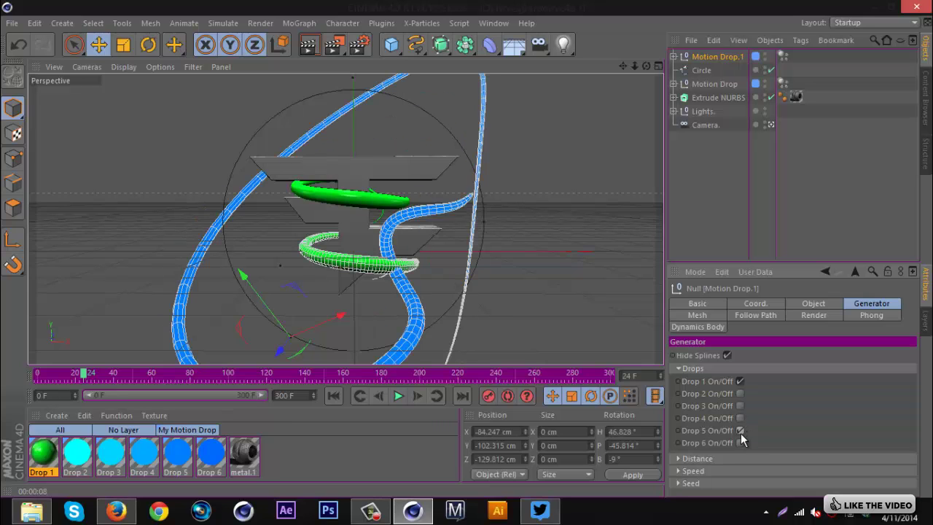
{"action": "left_click", "coordinate": [739, 431]}
{"action": "left_click", "coordinate": [739, 442]}
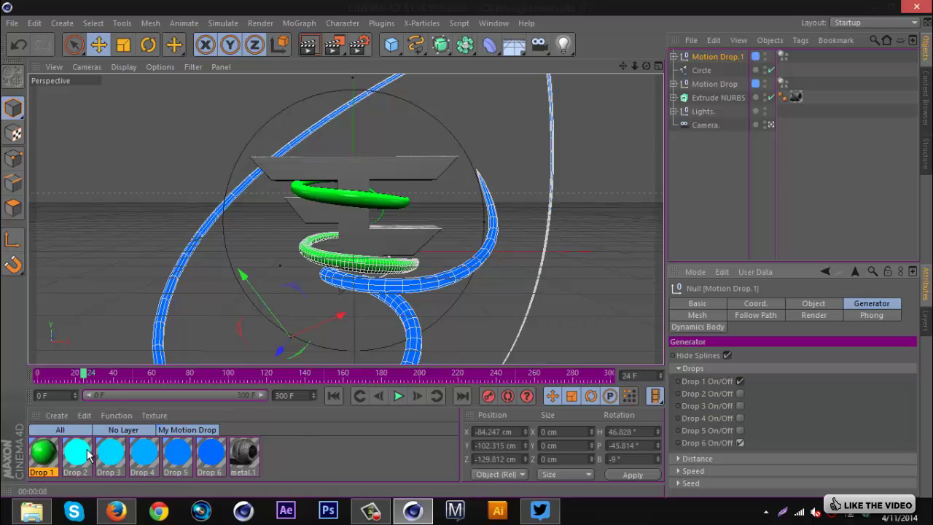
- Lower the Drop 6 material's luminance brightness to 8% and enable its color channel with blue RGB 0, 178, 255
{"action": "double_click", "coordinate": [210, 453]}
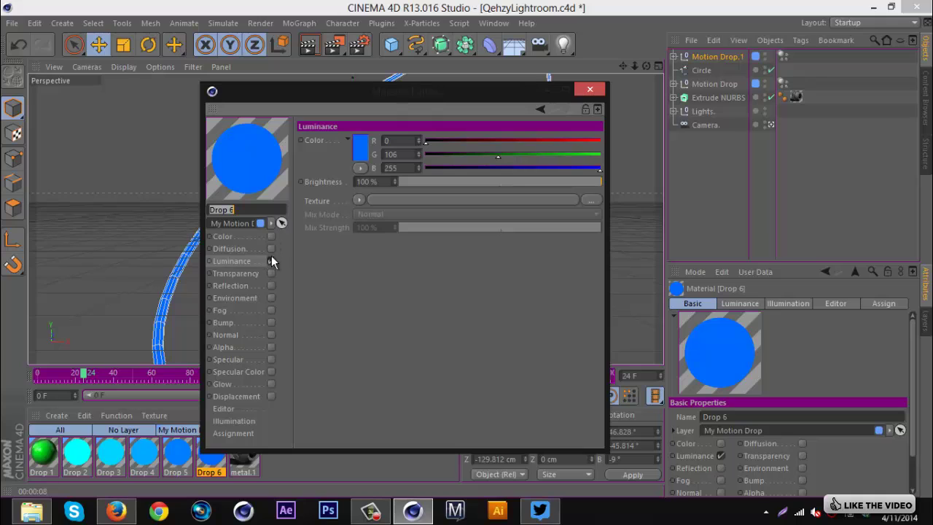
{"action": "left_click", "coordinate": [416, 182]}
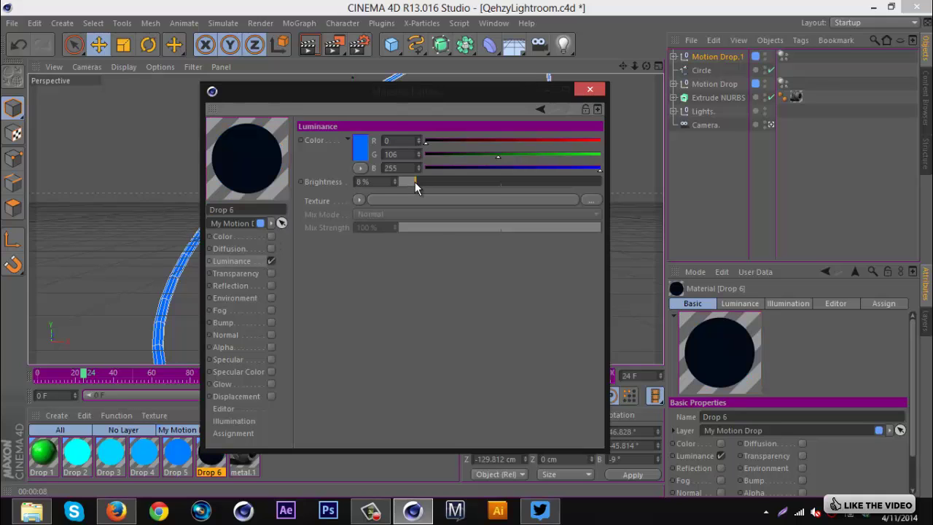
{"action": "left_click", "coordinate": [269, 236]}
{"action": "left_click_drag", "start_coordinate": [484, 154], "coordinate": [545, 156]}
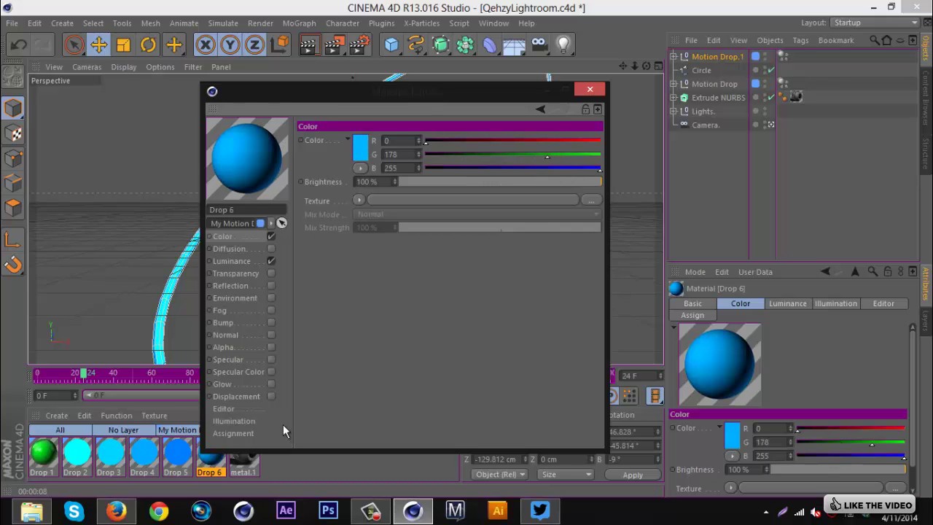
- Enable specular and reflection on the Drop 6 material and close its editor
{"action": "left_click", "coordinate": [271, 360]}
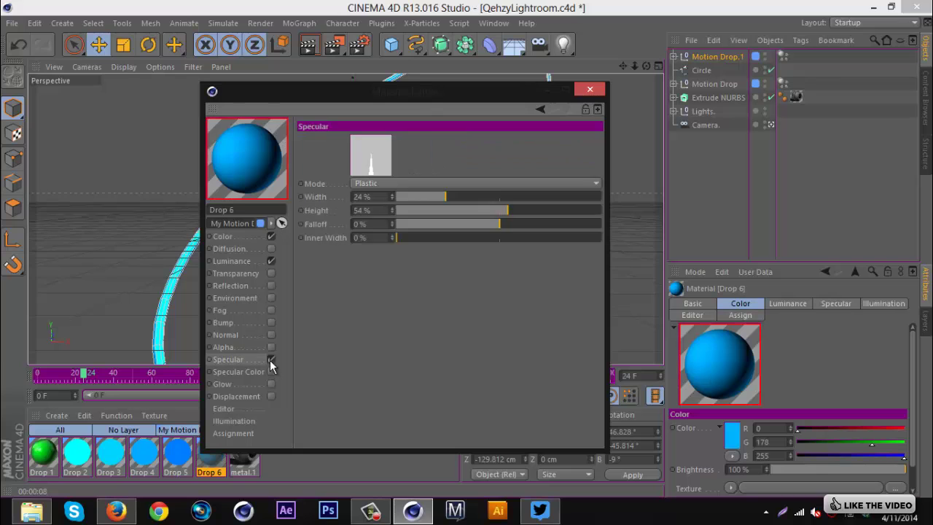
{"action": "left_click", "coordinate": [271, 285]}
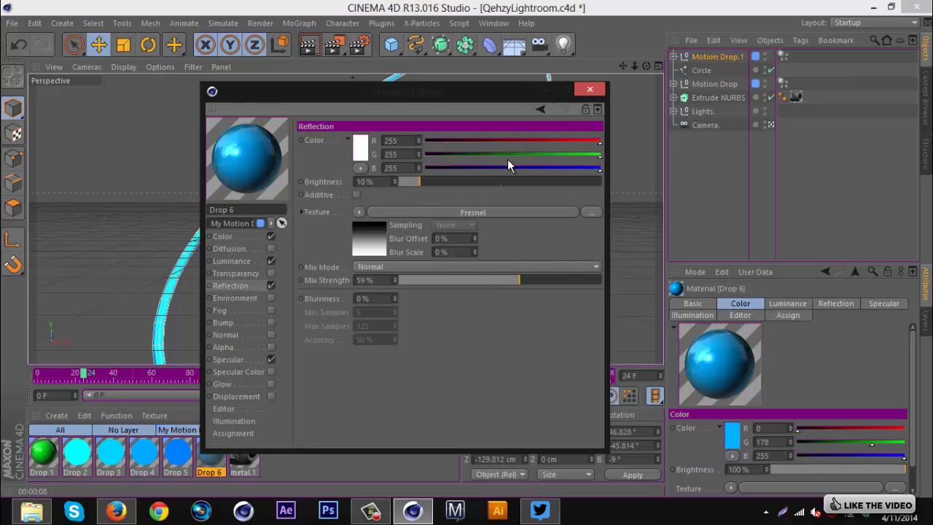
{"action": "left_click", "coordinate": [589, 89]}
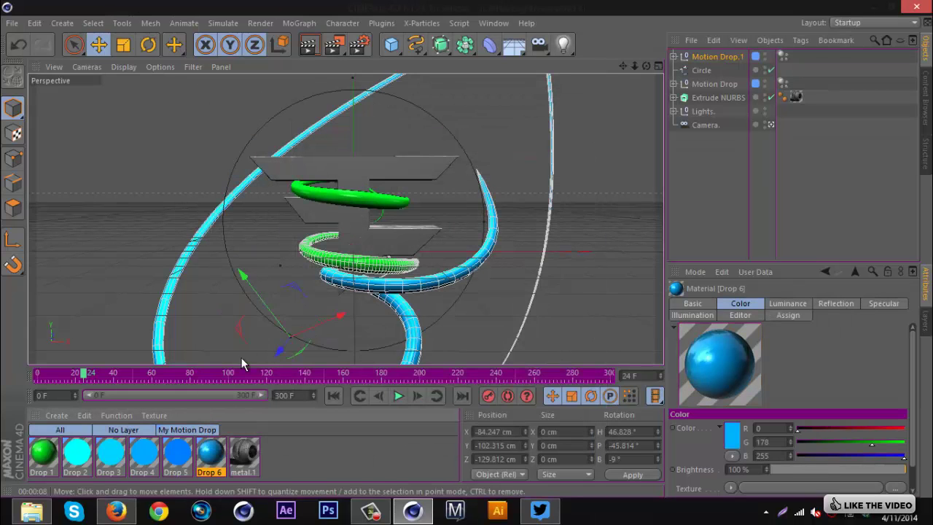
- Render the view to preview the green ribbons together with the blue Drop 6 ribbon
{"action": "left_click", "coordinate": [307, 47]}
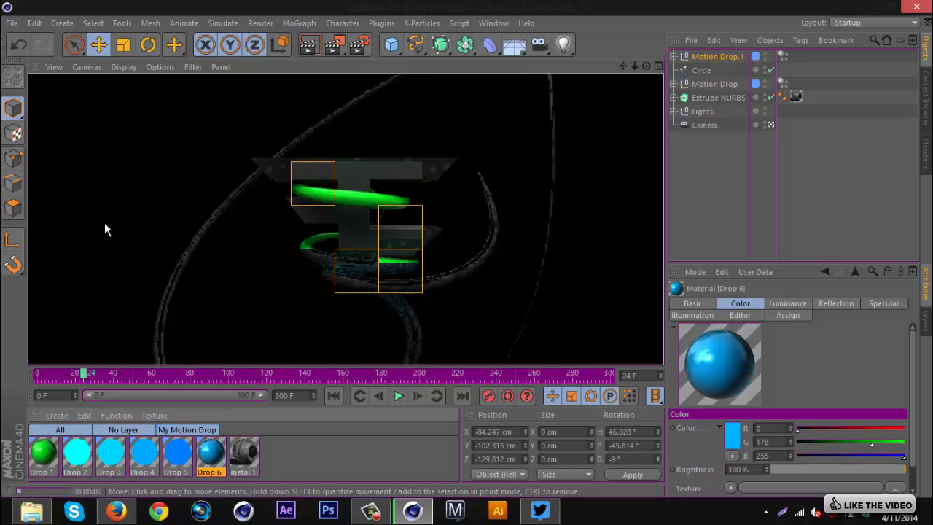
{"action": "left_click", "coordinate": [369, 513]}
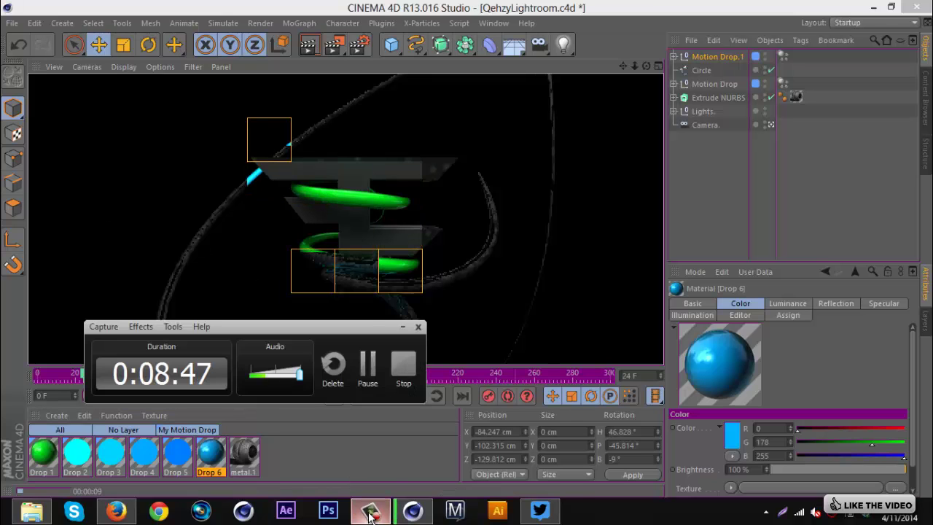
{"action": "left_click", "coordinate": [402, 326]}
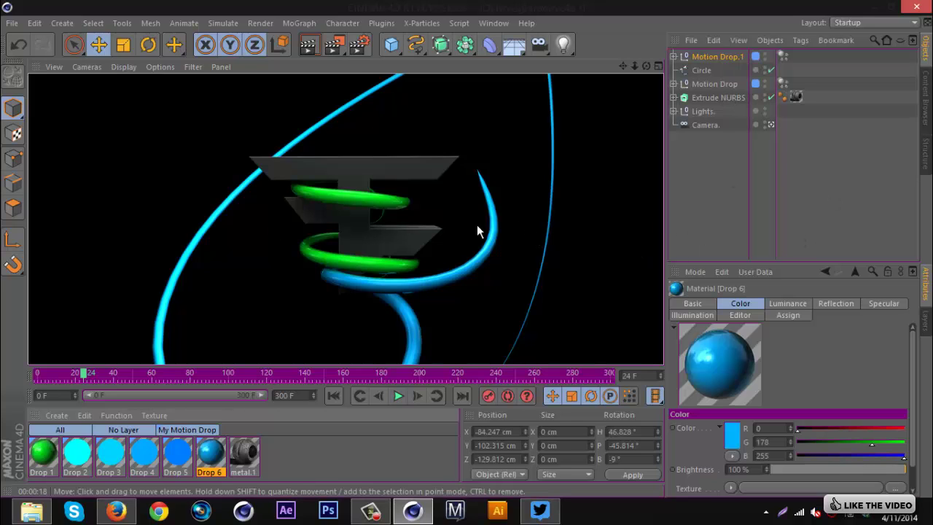
- Enable Drops 2 through 5 on Motion Drop.1 in addition to Drops 1 and 6
{"action": "left_click", "coordinate": [715, 61]}
{"action": "left_click", "coordinate": [740, 394]}
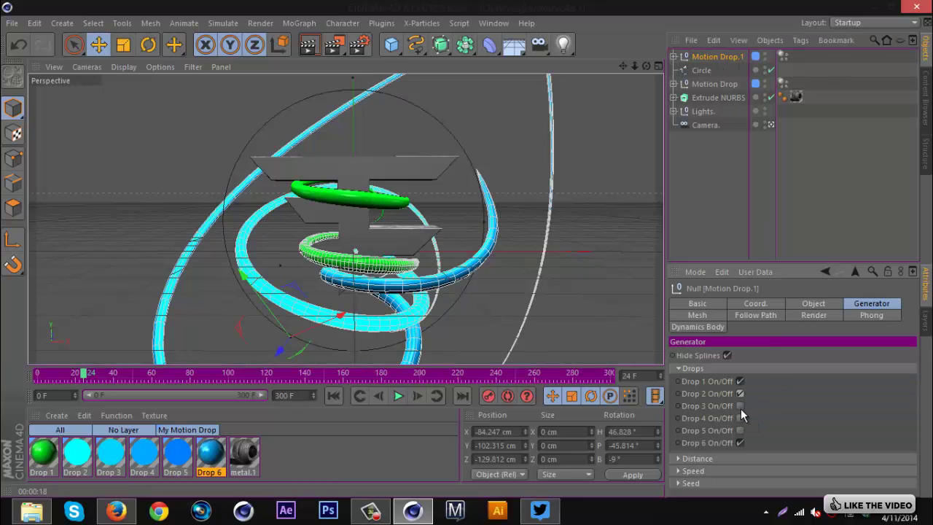
{"action": "left_click", "coordinate": [740, 407]}
{"action": "left_click", "coordinate": [740, 418]}
{"action": "left_click", "coordinate": [739, 431]}
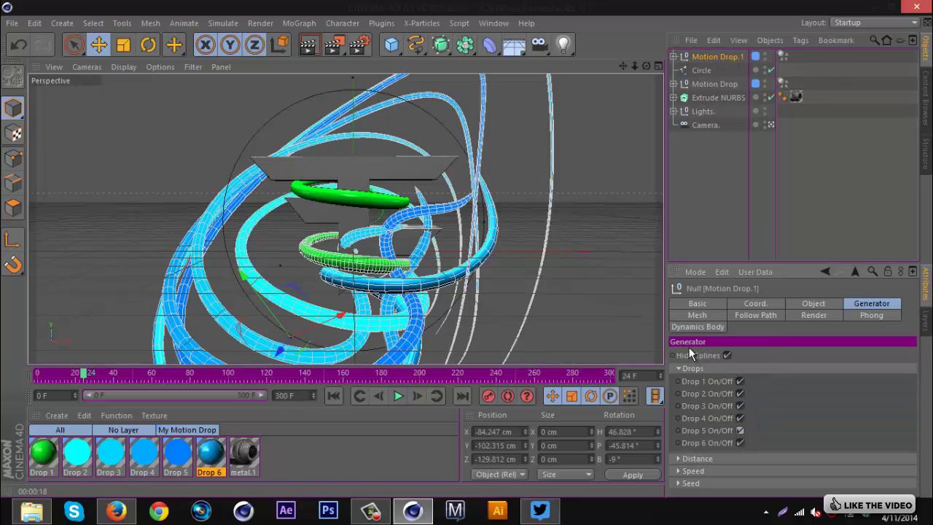
- Delete both Motion Drop objects and the circle spline from the scene
{"action": "left_click", "coordinate": [714, 85], "text": "shift"}
{"action": "key", "text": "Delete"}
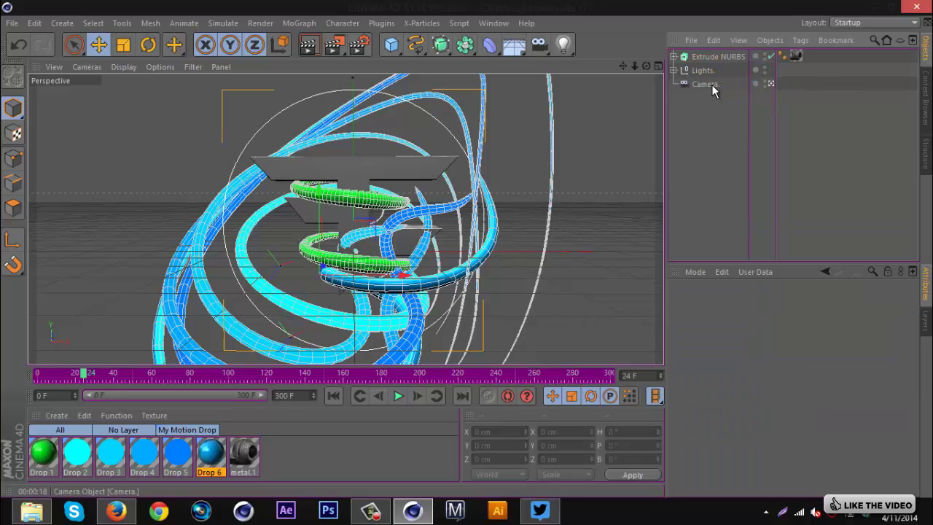